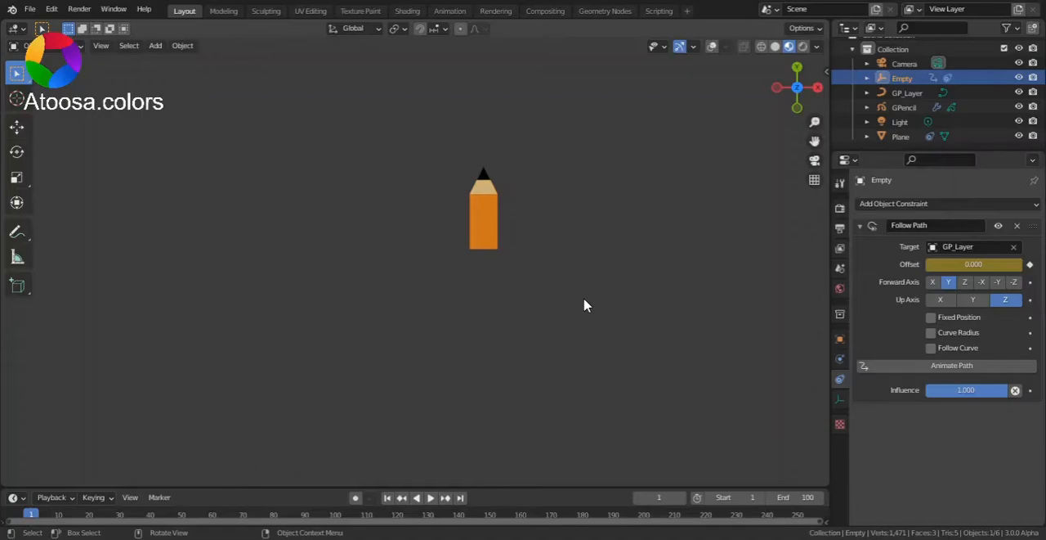
Play the existing pencil animation to preview the heart being drawn along its path.
{"action": "key", "text": "space"}
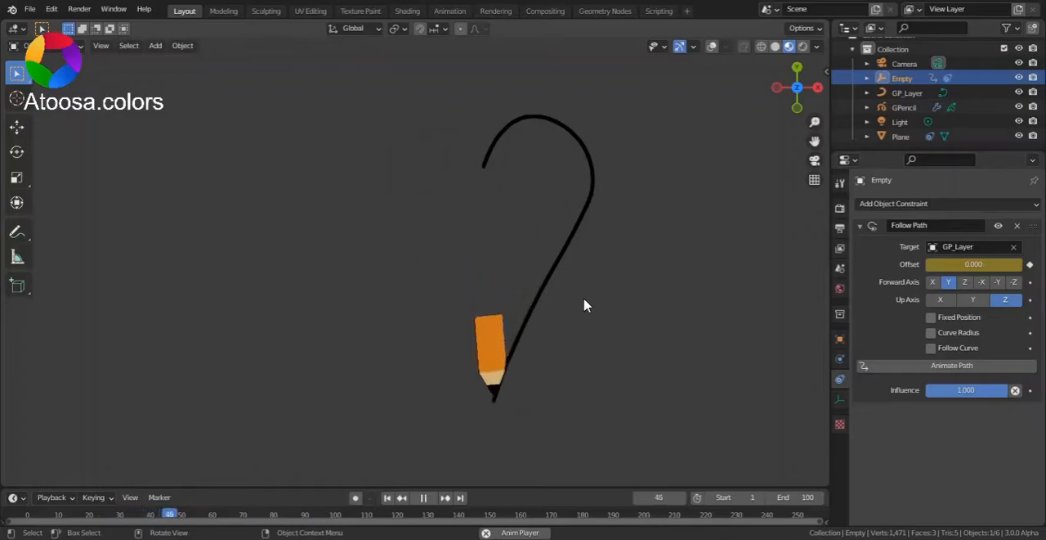
{"action": "key", "text": "space"}
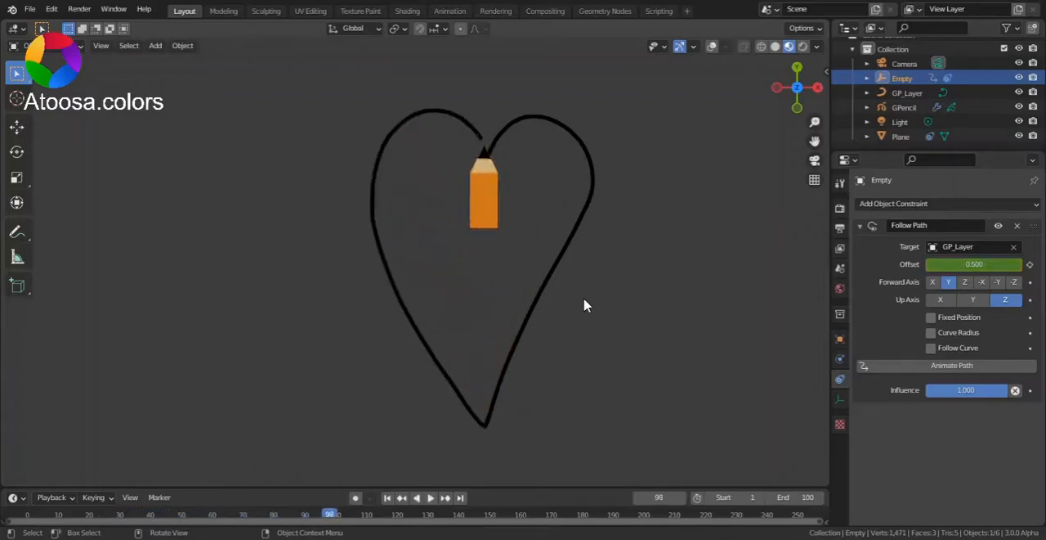
Switch the viewport to Solid shading with overlays shown, and return the timeline to the first frame.
{"action": "left_click", "coordinate": [775, 46]}
{"action": "left_click", "coordinate": [712, 47]}
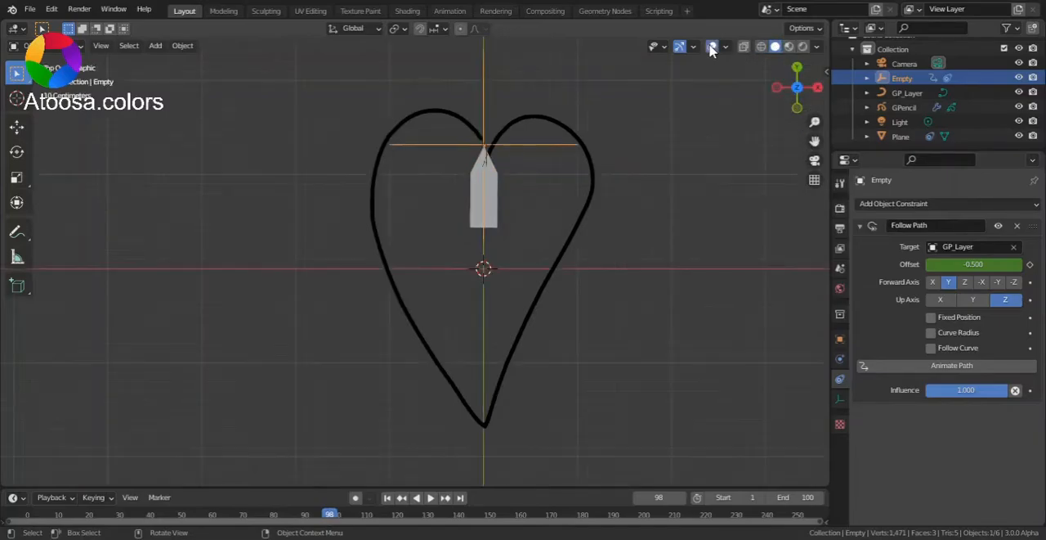
{"action": "left_click", "coordinate": [388, 497]}
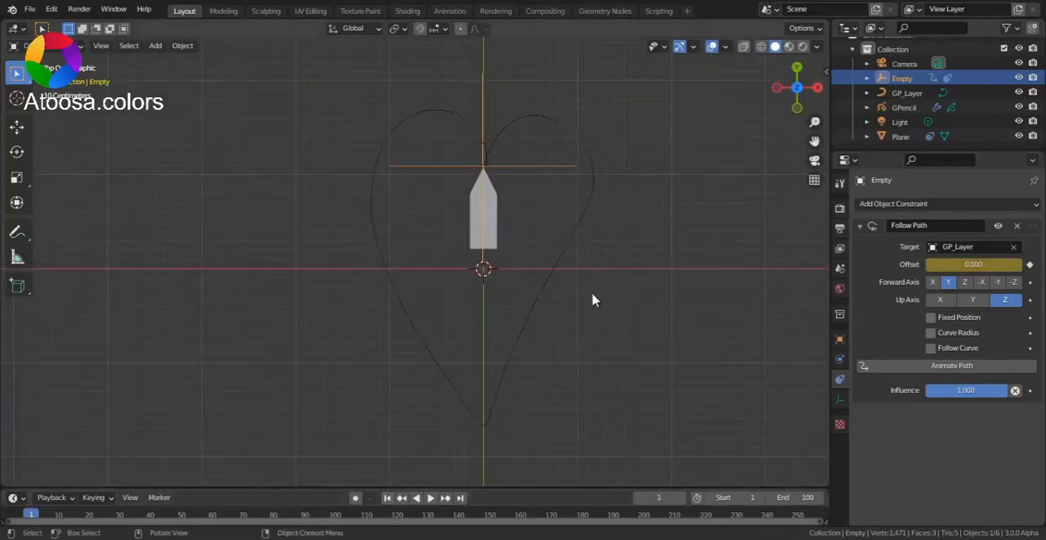
Add a blank Grease Pencil object to the scene and put it into Draw Mode.
{"action": "scroll", "coordinate": [627, 224], "scroll_direction": "down", "scroll_amount": 3}
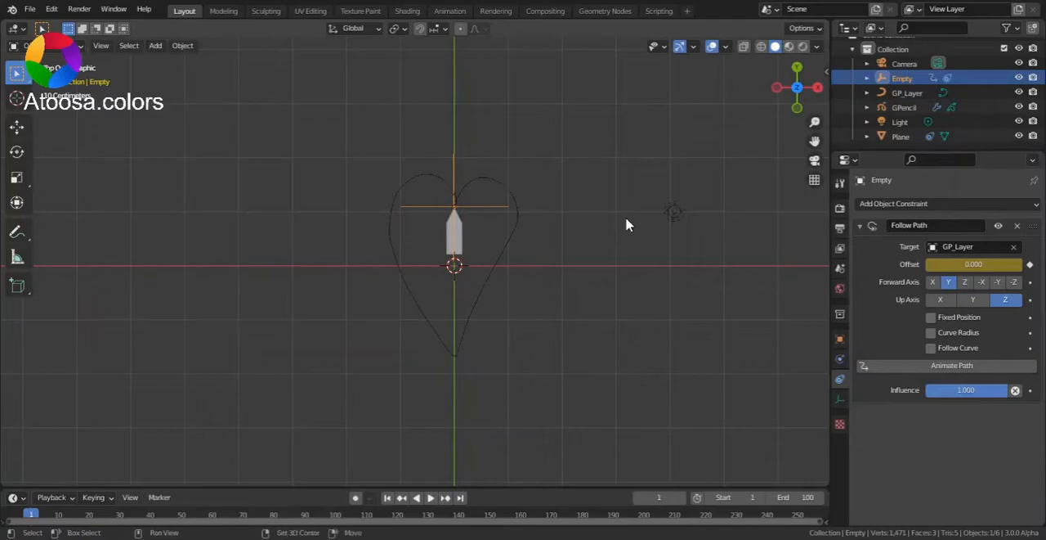
{"action": "key", "text": "shift+a"}
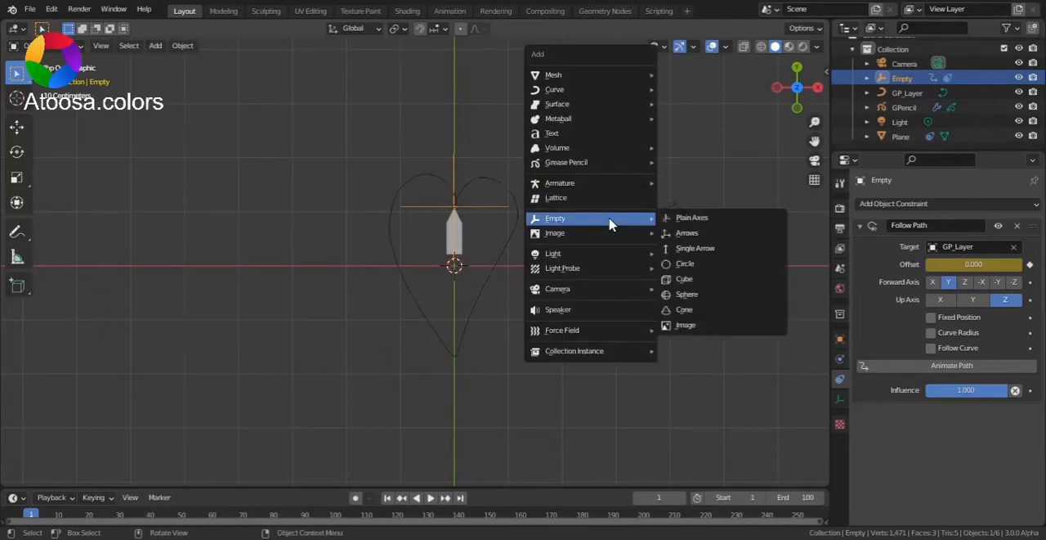
{"action": "mouse_move", "coordinate": [614, 168]}
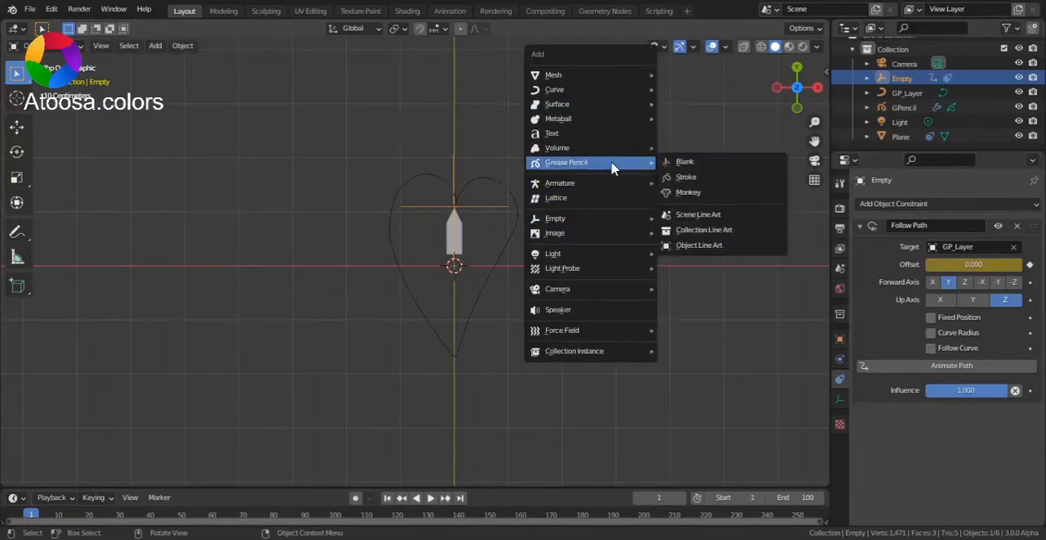
{"action": "left_click", "coordinate": [685, 163]}
{"action": "left_click_drag", "start_coordinate": [814, 142], "coordinate": [757, 145]}
{"action": "key", "text": "ctrl+Tab"}
{"action": "left_click", "coordinate": [556, 151]}
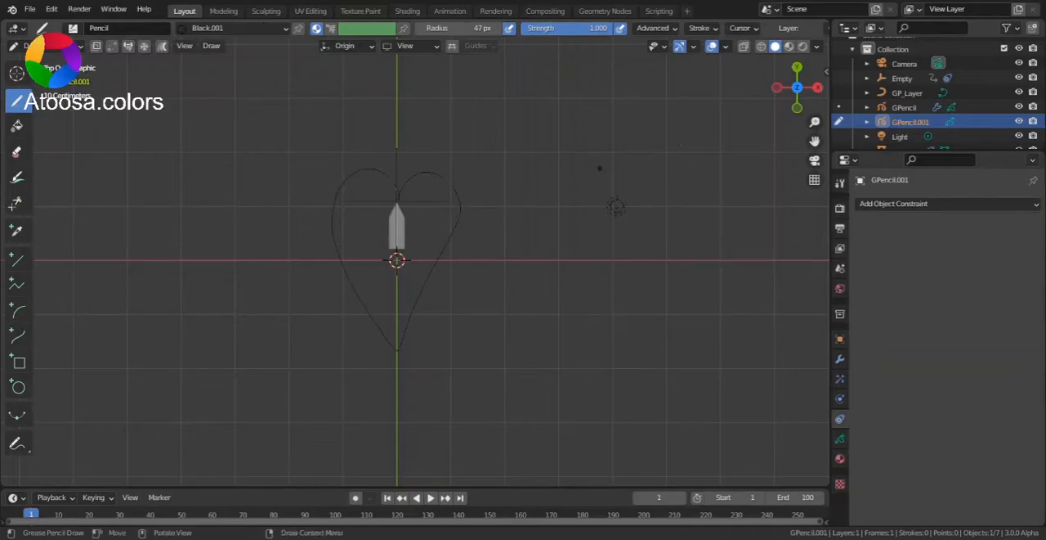
Draw a closed infinity-shaped stroke across the world origin and return to Object Mode.
{"action": "left_click_drag", "start_coordinate": [814, 125], "coordinate": [814, 106]}
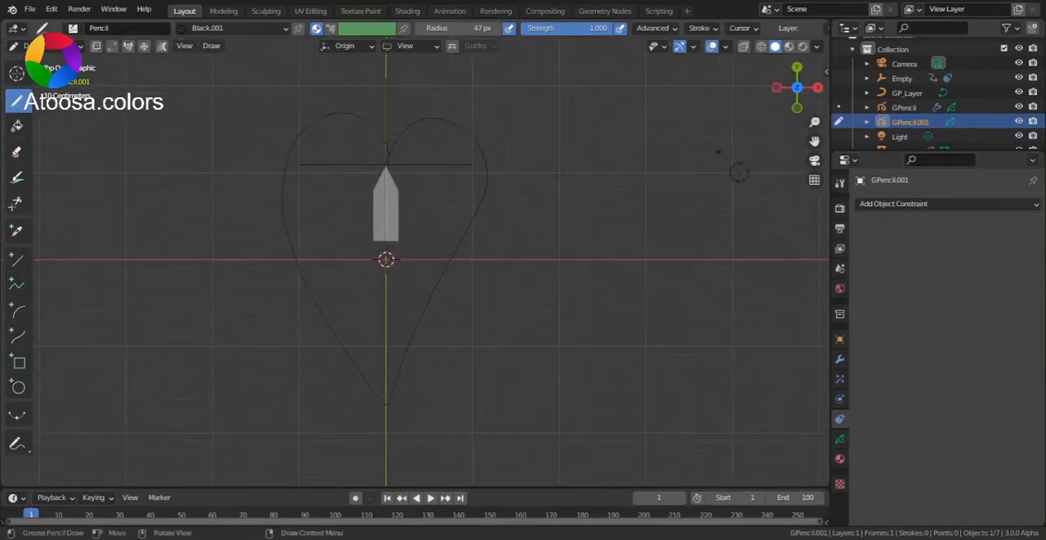
{"action": "mouse_move", "coordinate": [319, 271]}
{"action": "left_mouse_down", "text": "shift"}
{"action": "mouse_move", "coordinate": [345, 206]}
{"action": "mouse_move", "coordinate": [378, 219]}
{"action": "mouse_move", "coordinate": [453, 284]}
{"action": "mouse_move", "coordinate": [506, 276]}
{"action": "mouse_move", "coordinate": [531, 226]}
{"action": "mouse_move", "coordinate": [510, 194]}
{"action": "mouse_move", "coordinate": [427, 215]}
{"action": "mouse_move", "coordinate": [361, 298]}
{"action": "mouse_move", "coordinate": [331, 301]}
{"action": "mouse_move", "coordinate": [321, 278]}
{"action": "left_mouse_up", "text": "shift"}
{"action": "key", "text": "ctrl+Tab"}
{"action": "left_click", "coordinate": [346, 297]}
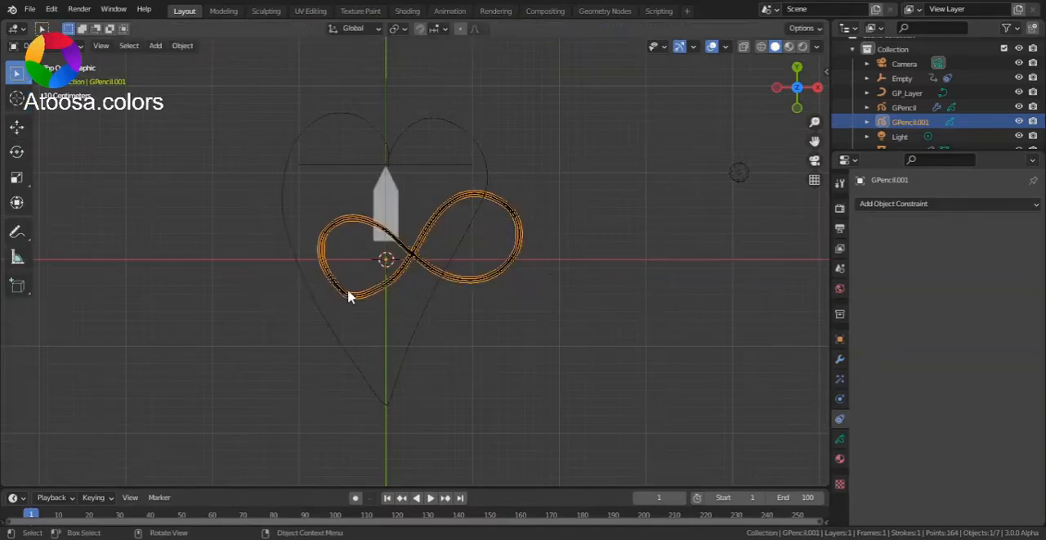
Convert the infinity-shaped Grease Pencil stroke into a separate curve object.
{"action": "left_click_drag", "start_coordinate": [817, 123], "coordinate": [817, 85]}
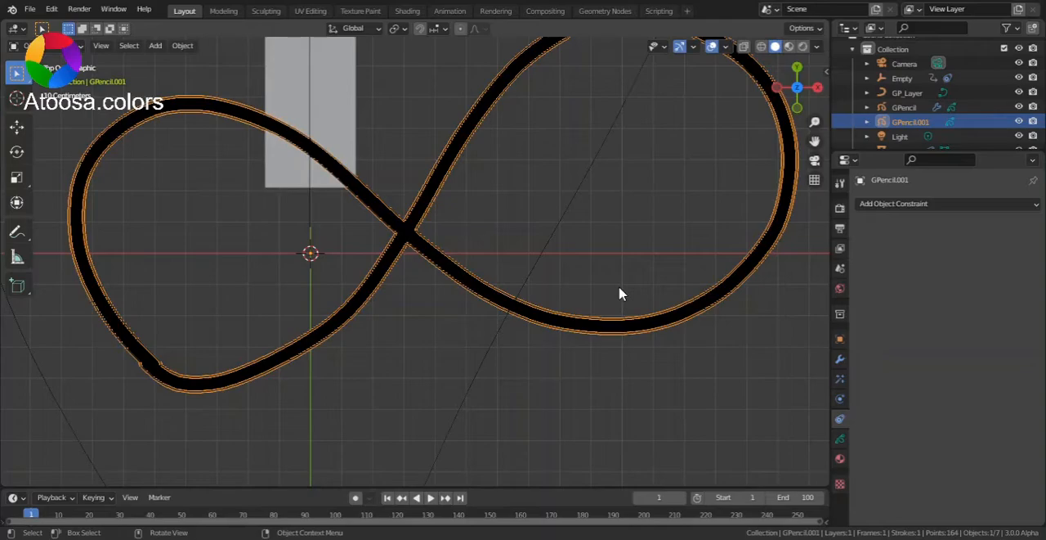
{"action": "right_click", "coordinate": [621, 293]}
{"action": "mouse_move", "coordinate": [621, 293]}
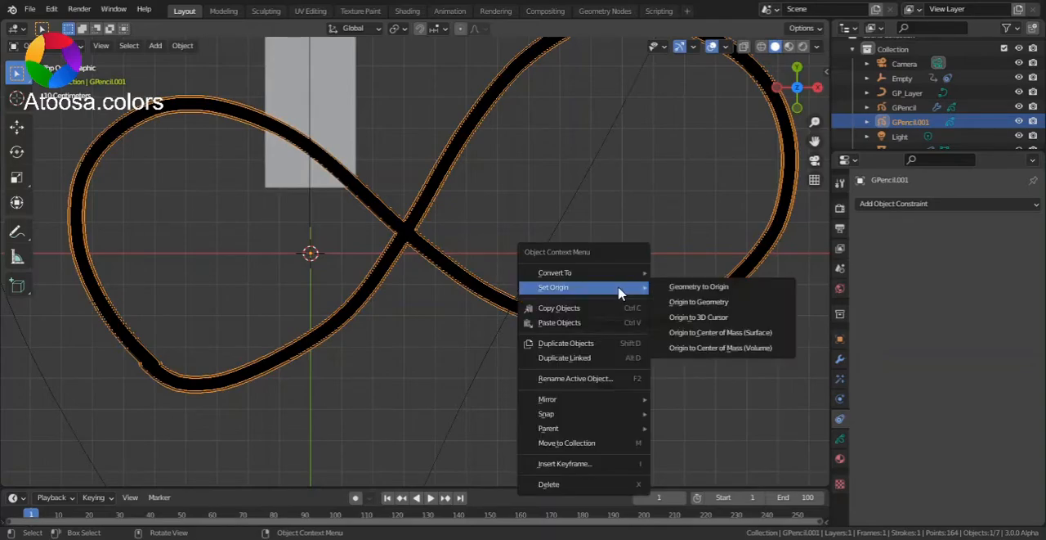
{"action": "mouse_move", "coordinate": [606, 277]}
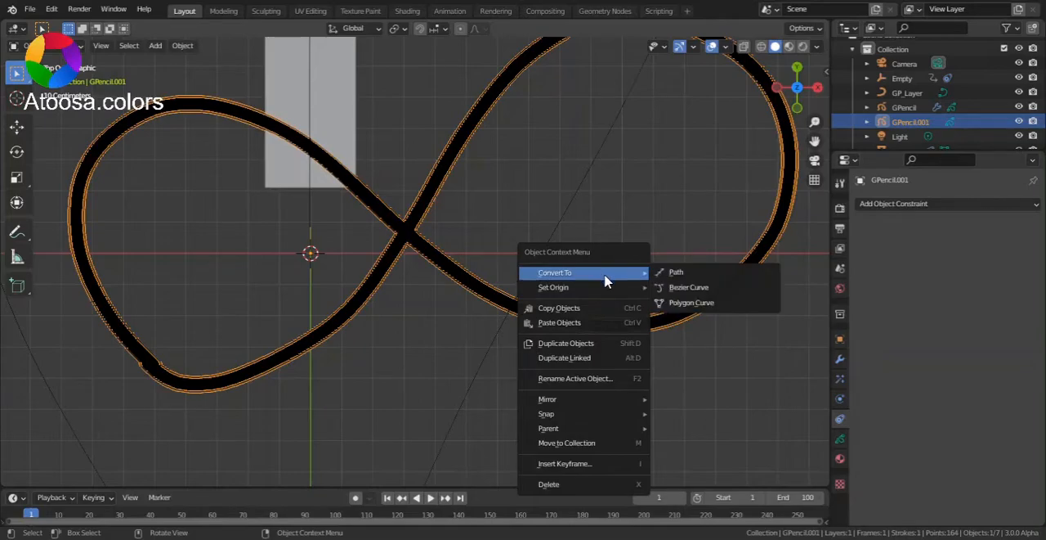
{"action": "left_click", "coordinate": [662, 280]}
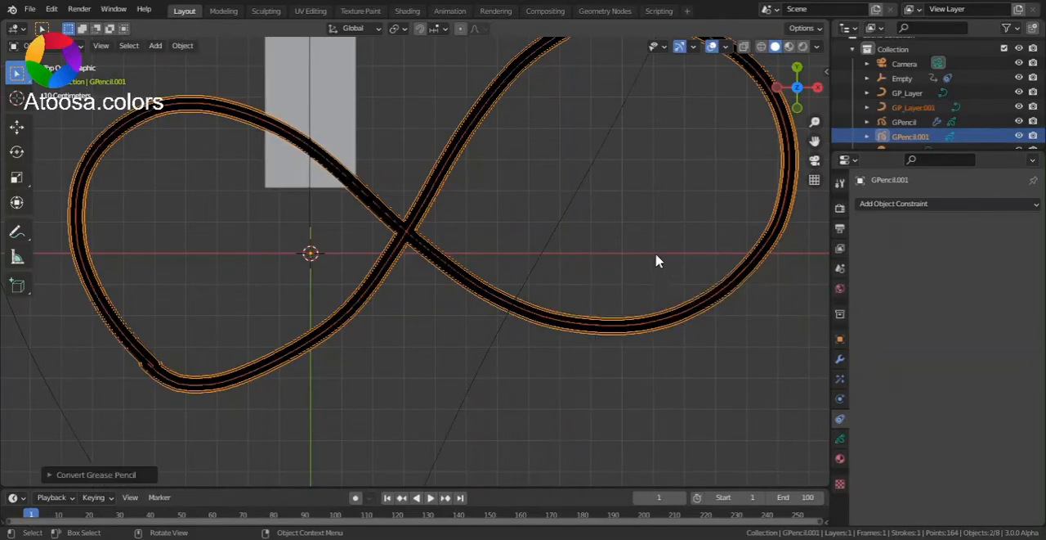
Add a mesh plane at the origin and scale its geometry along X to about twice its width.
{"action": "left_click_drag", "start_coordinate": [816, 130], "coordinate": [755, 150]}
{"action": "key", "text": "shift+a"}
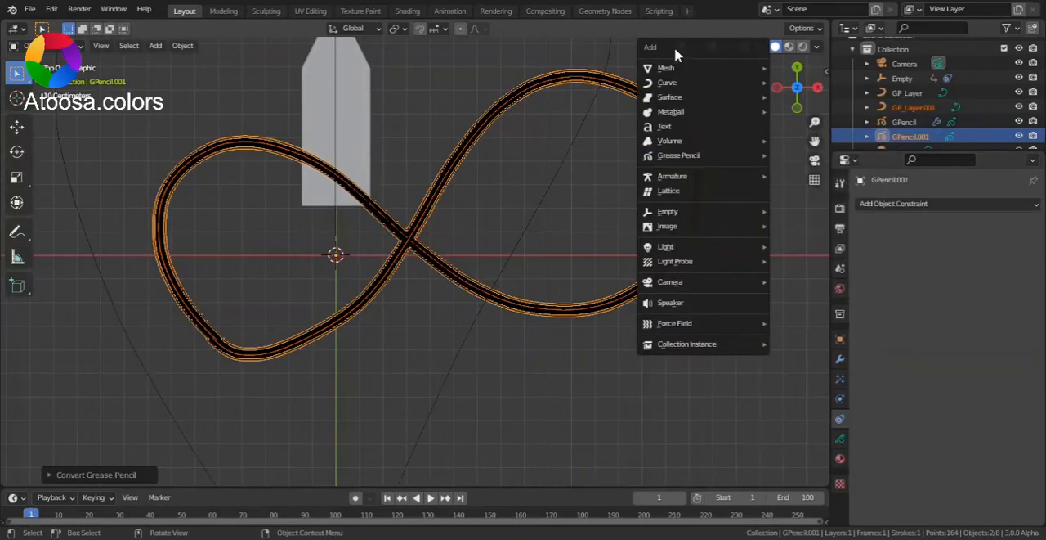
{"action": "mouse_move", "coordinate": [687, 69]}
{"action": "left_click", "coordinate": [781, 72]}
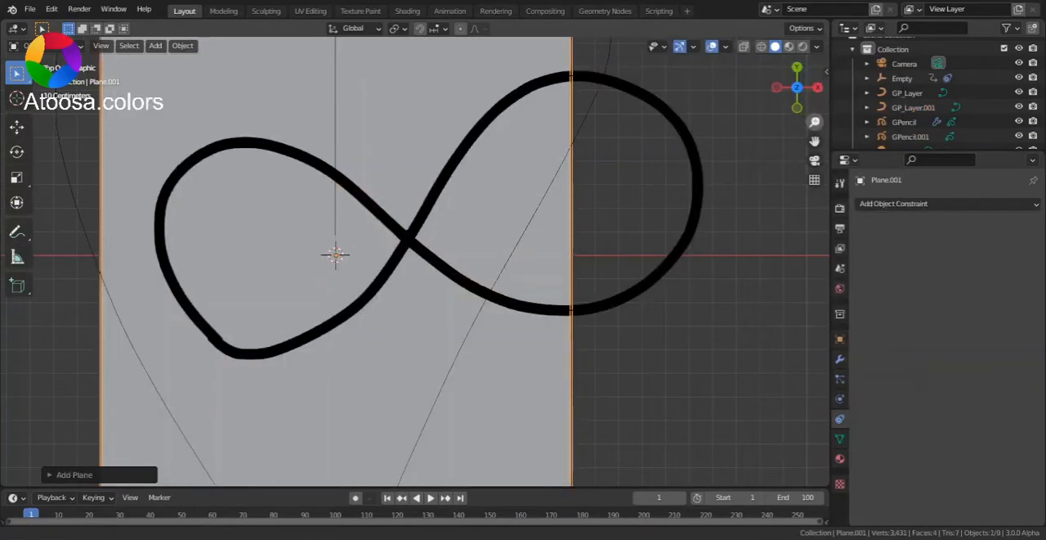
{"action": "scroll", "coordinate": [559, 204], "scroll_direction": "down", "scroll_amount": 2}
{"action": "key", "text": "Tab"}
{"action": "key", "text": "s"}
{"action": "key", "text": "x"}
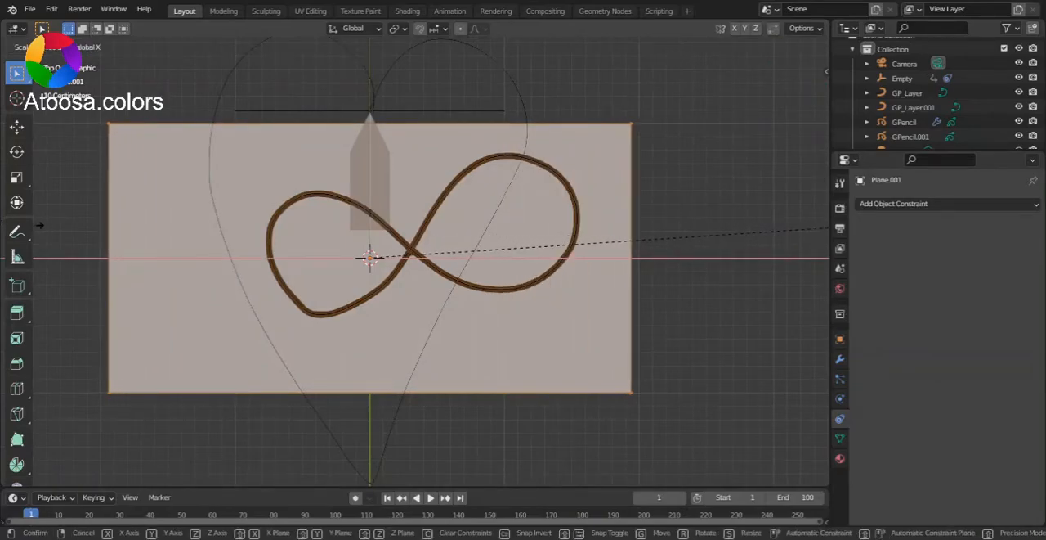
{"action": "left_click", "coordinate": [57, 227]}
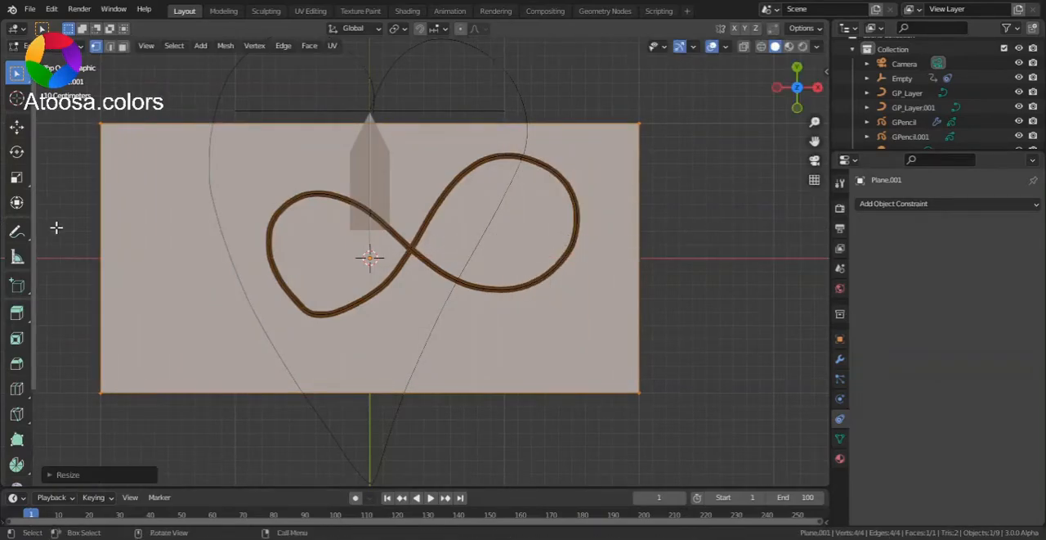
Extrude the plane's edge on the positive X side outward twice, by 1 m each time.
{"action": "key", "text": "3"}
{"action": "left_click", "coordinate": [637, 226]}
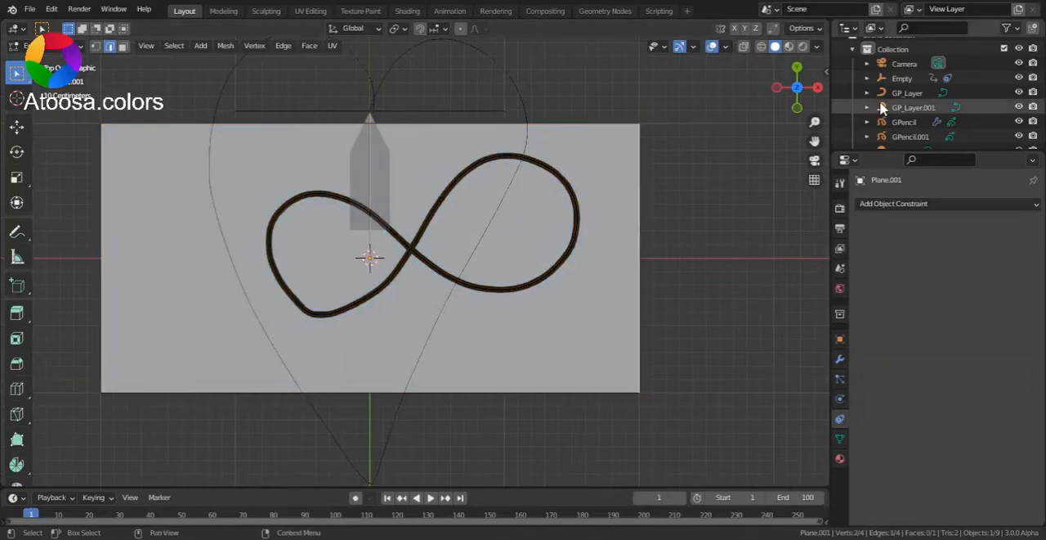
{"action": "left_click_drag", "start_coordinate": [815, 141], "coordinate": [629, 137]}
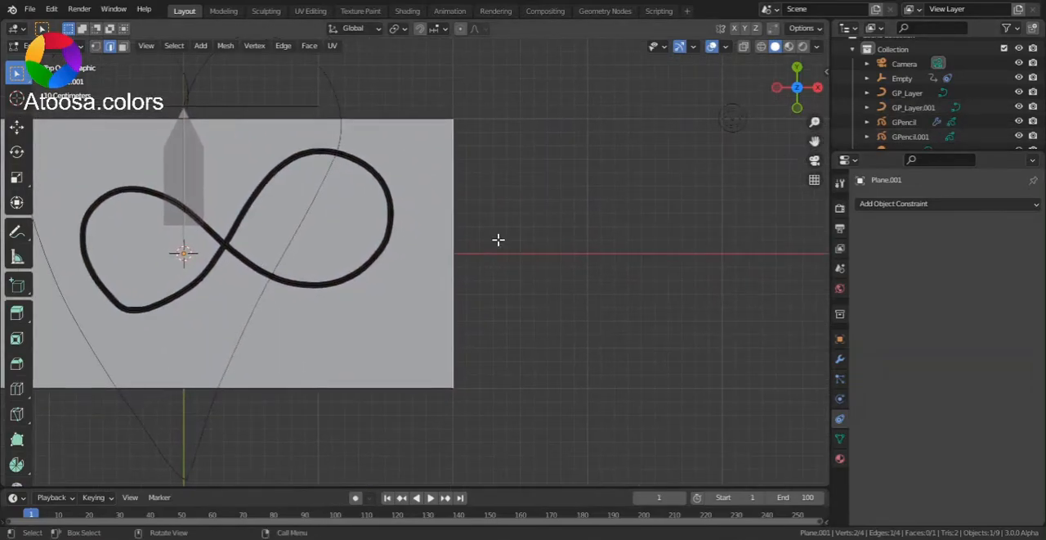
{"action": "key", "text": "e"}
{"action": "left_click", "coordinate": [632, 239]}
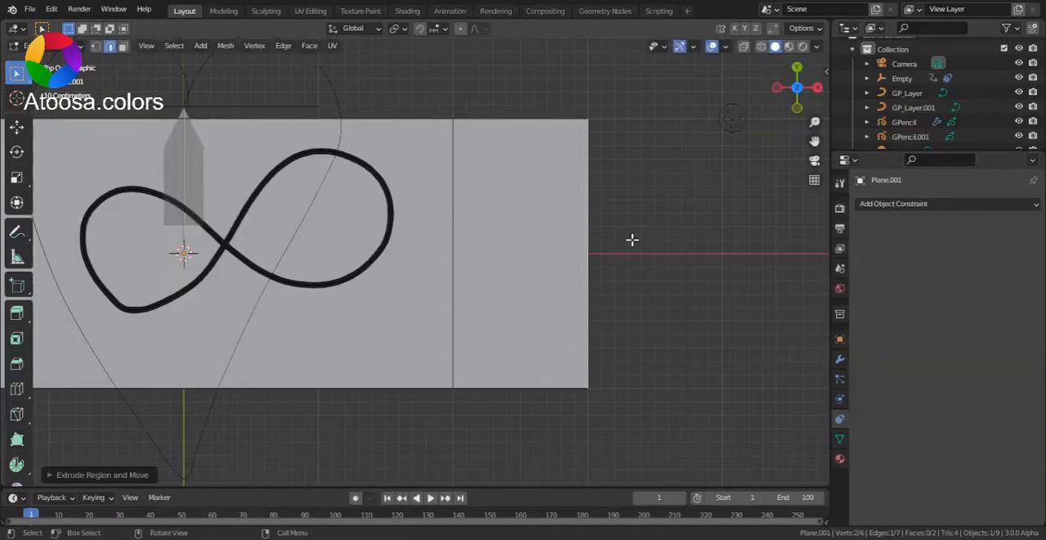
{"action": "key", "text": "e"}
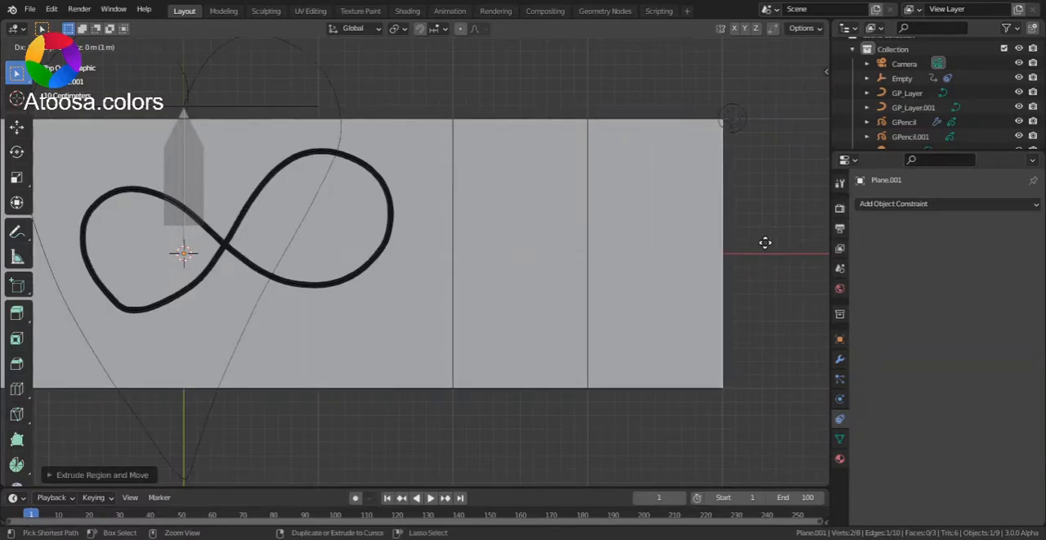
{"action": "left_click", "coordinate": [766, 242]}
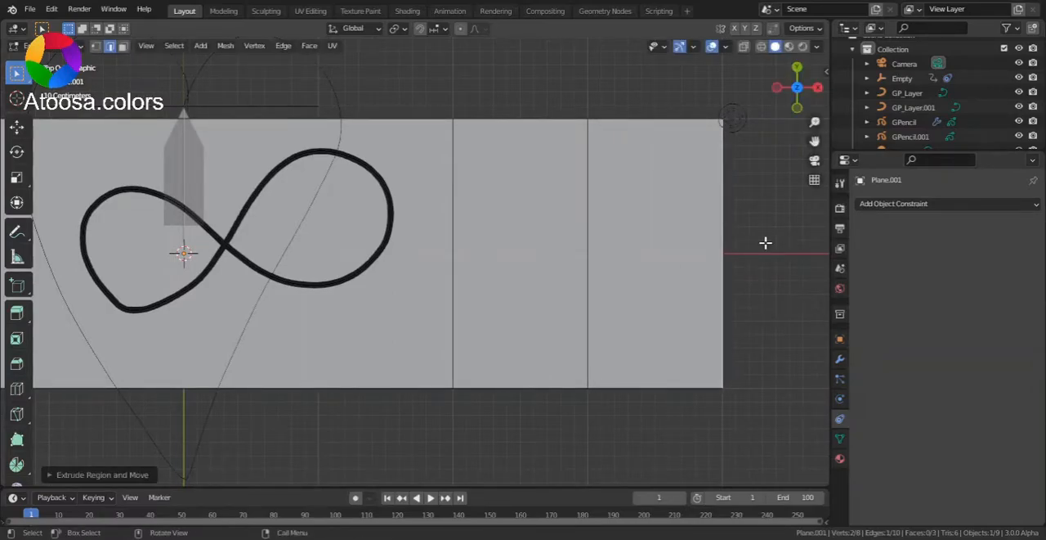
Merge the outermost edge's vertices at their center and scale the neighbouring edge to 0.5 to form the pencil tip.
{"action": "key", "text": "m"}
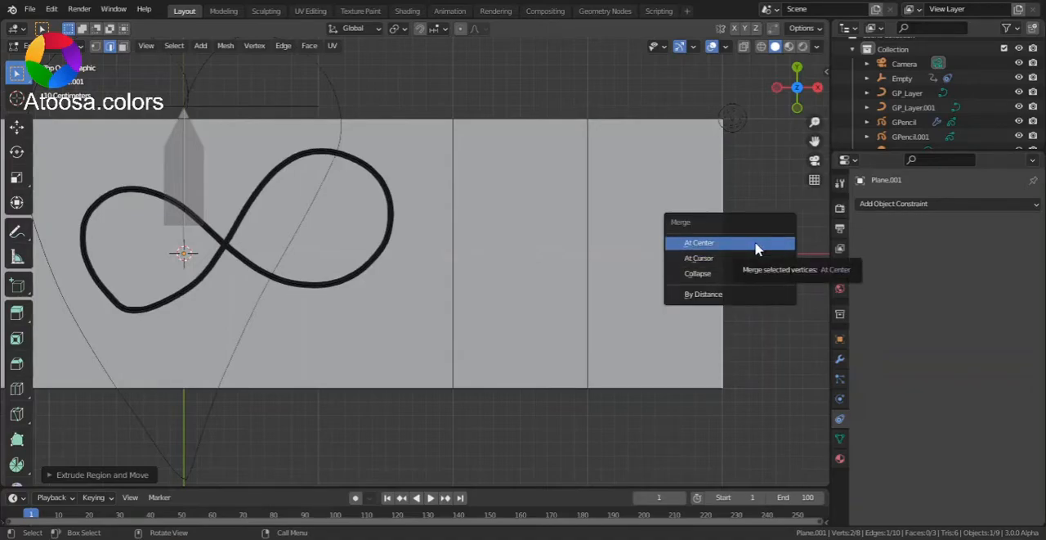
{"action": "left_click", "coordinate": [757, 247]}
{"action": "left_click", "coordinate": [588, 230]}
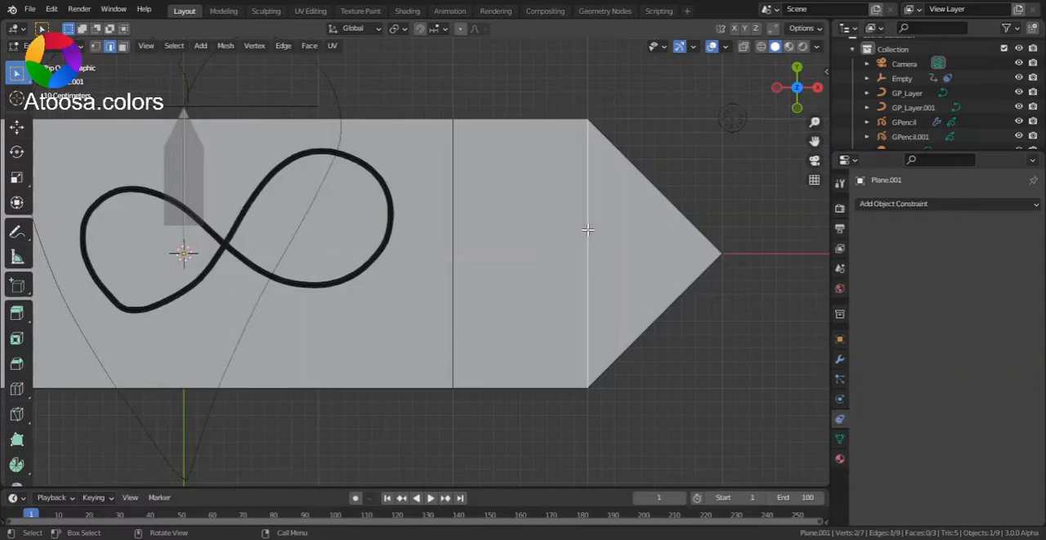
{"action": "key", "text": "s"}
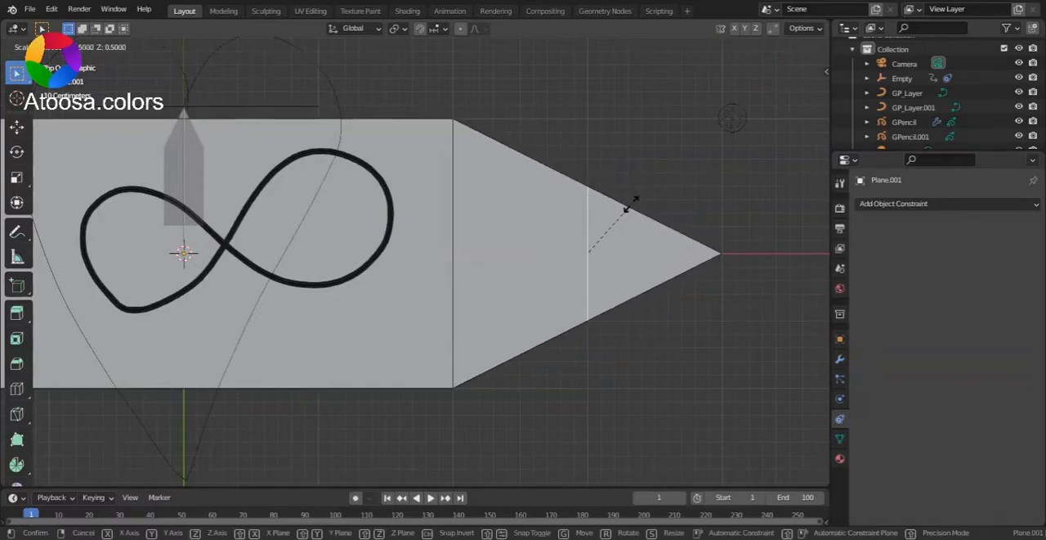
{"action": "left_click", "coordinate": [630, 203]}
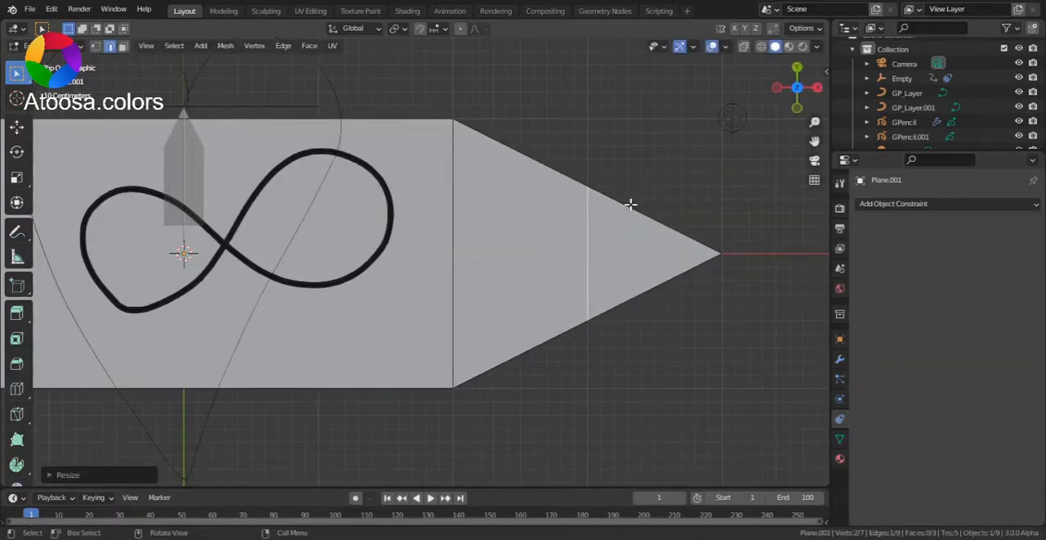
Select the large rectangular body face of the pencil and create a new material for the mesh.
{"action": "left_click_drag", "start_coordinate": [815, 122], "coordinate": [815, 168]}
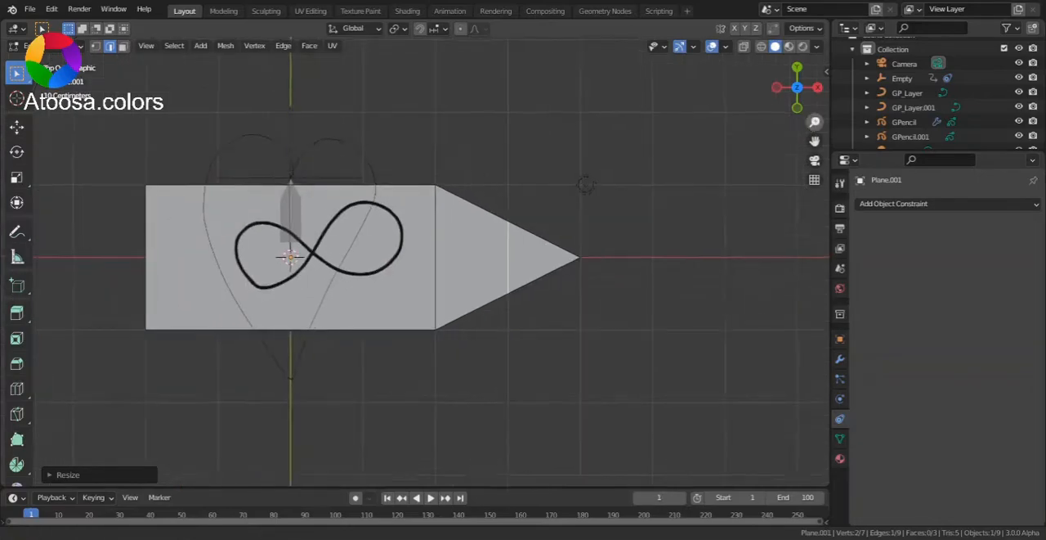
{"action": "key", "text": "3"}
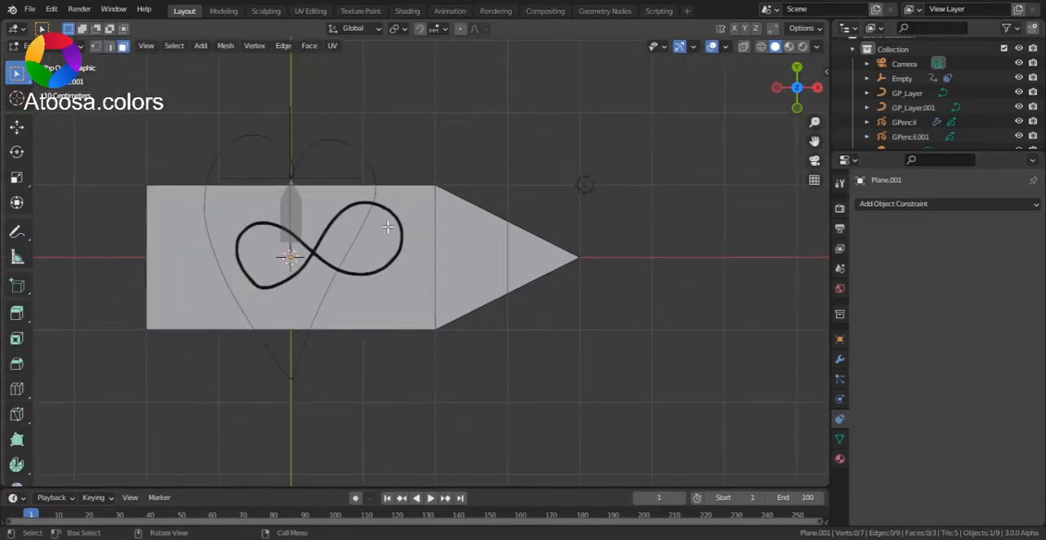
{"action": "left_click", "coordinate": [387, 226]}
{"action": "left_click", "coordinate": [840, 458]}
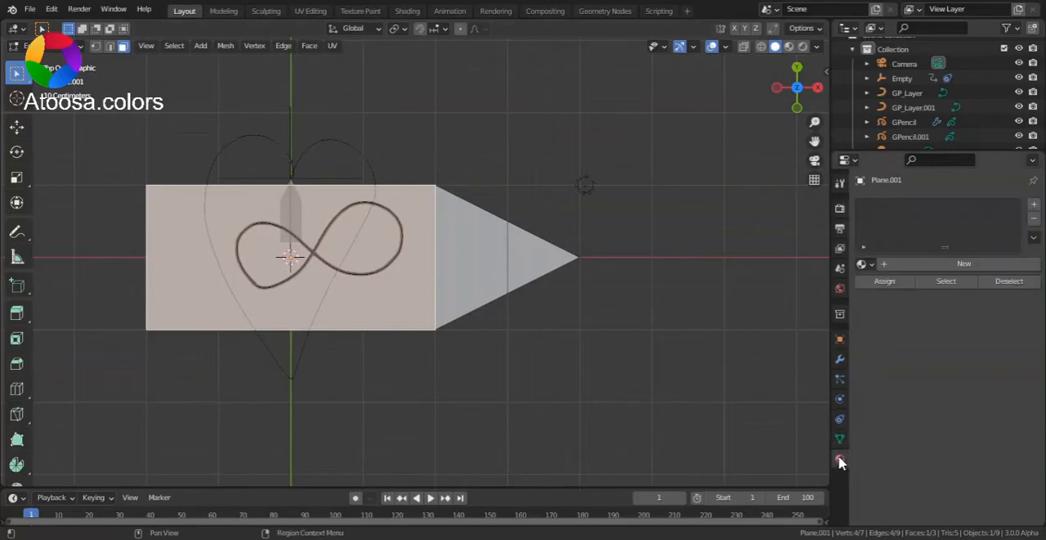
{"action": "left_click", "coordinate": [897, 267]}
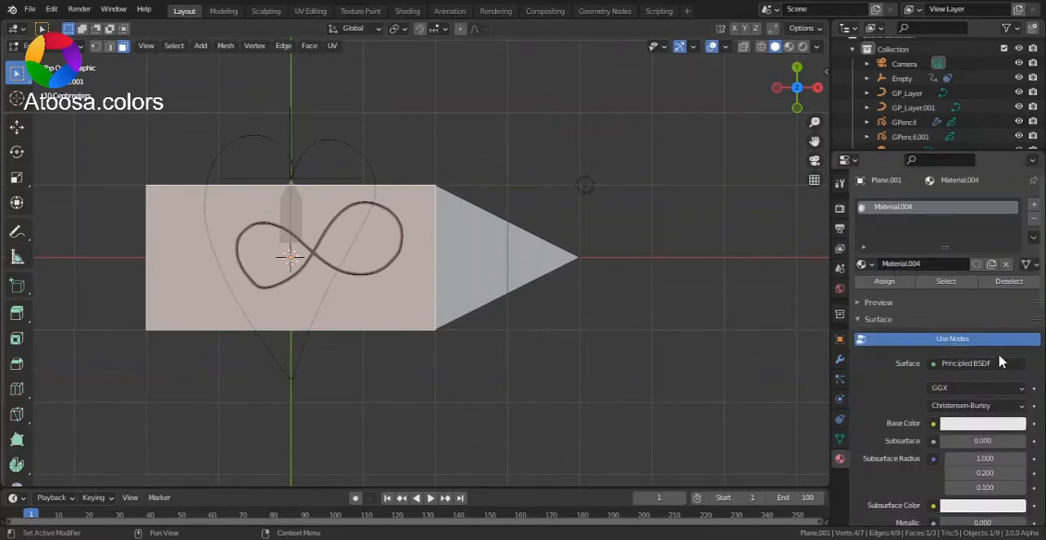
Change the new material's surface shader to Emission and set its color to orange.
{"action": "left_click", "coordinate": [987, 366]}
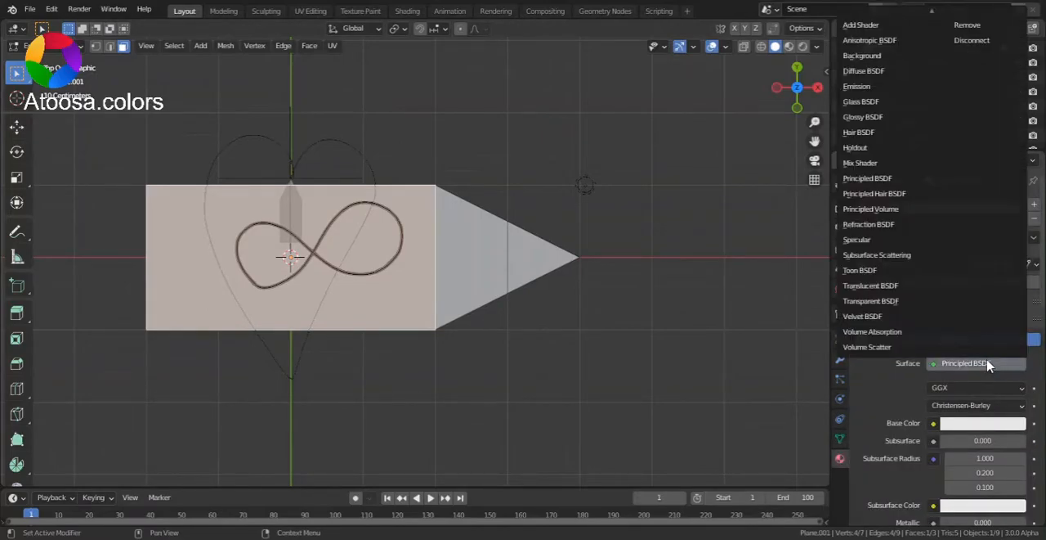
{"action": "left_click", "coordinate": [857, 86]}
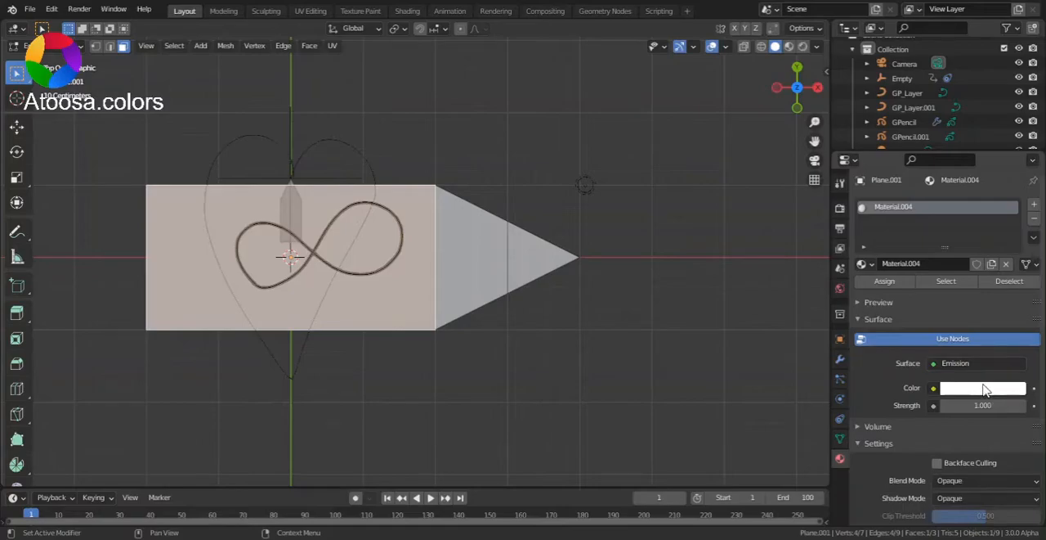
{"action": "left_click", "coordinate": [984, 388]}
{"action": "left_click", "coordinate": [936, 273]}
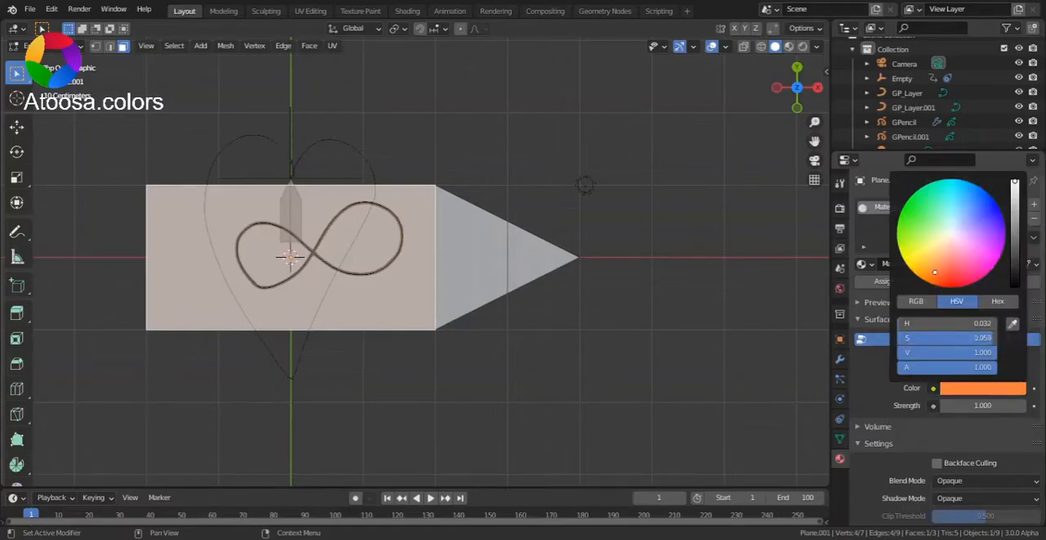
{"action": "left_click_drag", "start_coordinate": [934, 274], "coordinate": [934, 275]}
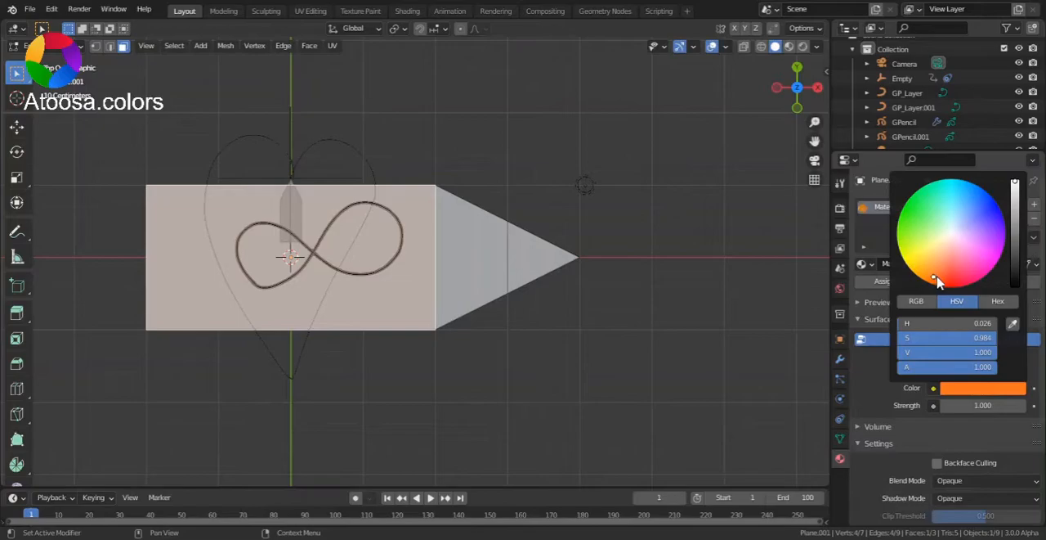
Add a second material slot to the pencil and link Material.004 to it.
{"action": "left_click", "coordinate": [1034, 206]}
{"action": "left_click", "coordinate": [867, 295]}
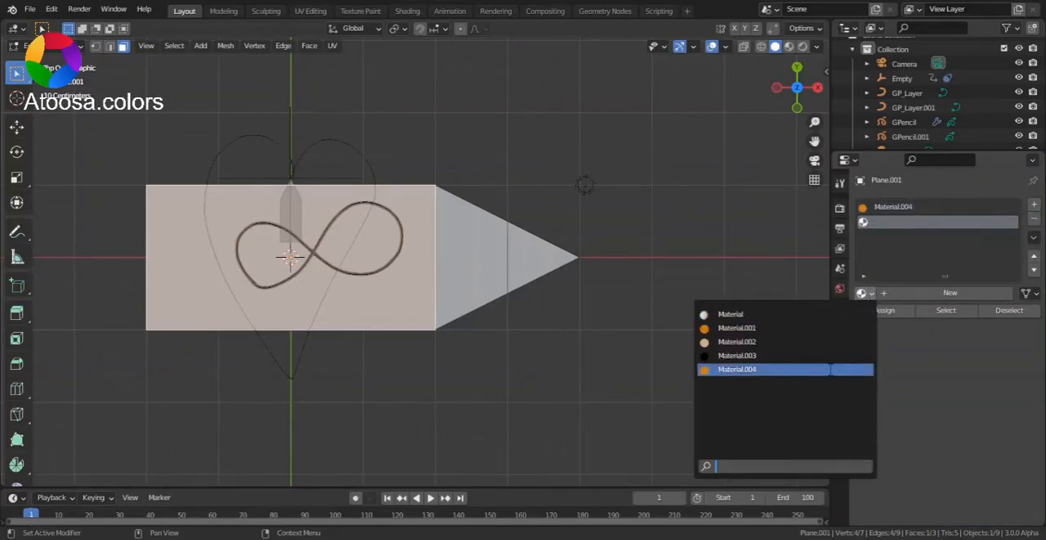
{"action": "left_click", "coordinate": [826, 370]}
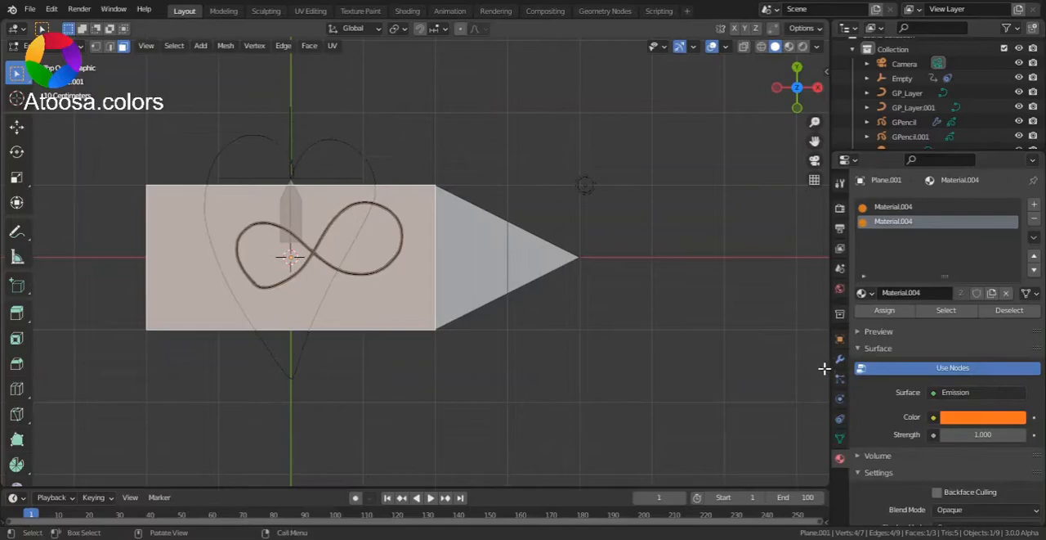
For the tapered middle face, make the second slot's material a single-user copy and color it pale peach with hue 0.090 and saturation 0.570.
{"action": "left_click", "coordinate": [477, 284]}
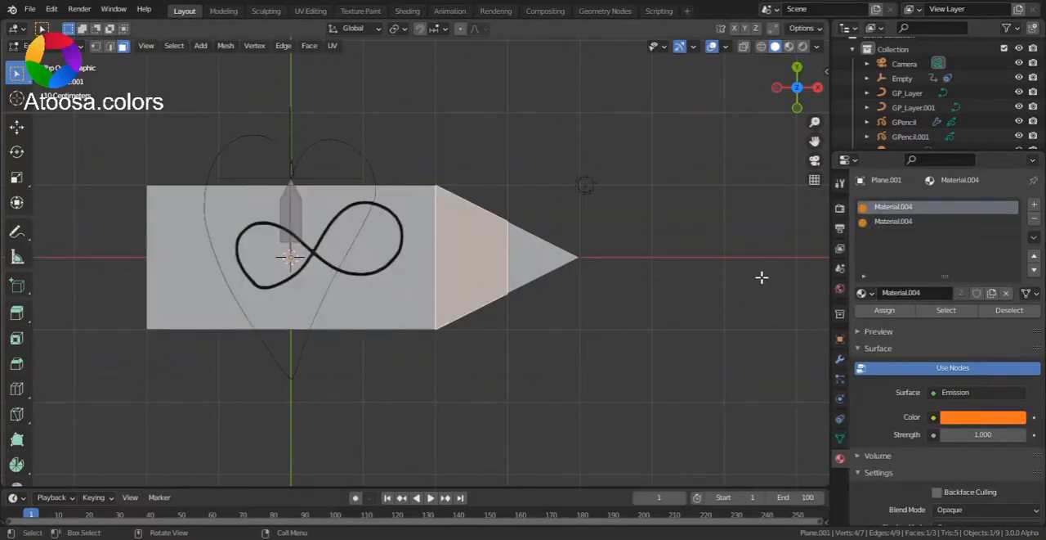
{"action": "left_click", "coordinate": [898, 221]}
{"action": "left_click", "coordinate": [992, 293]}
{"action": "scroll", "coordinate": [1036, 298], "scroll_direction": "down", "scroll_amount": 1}
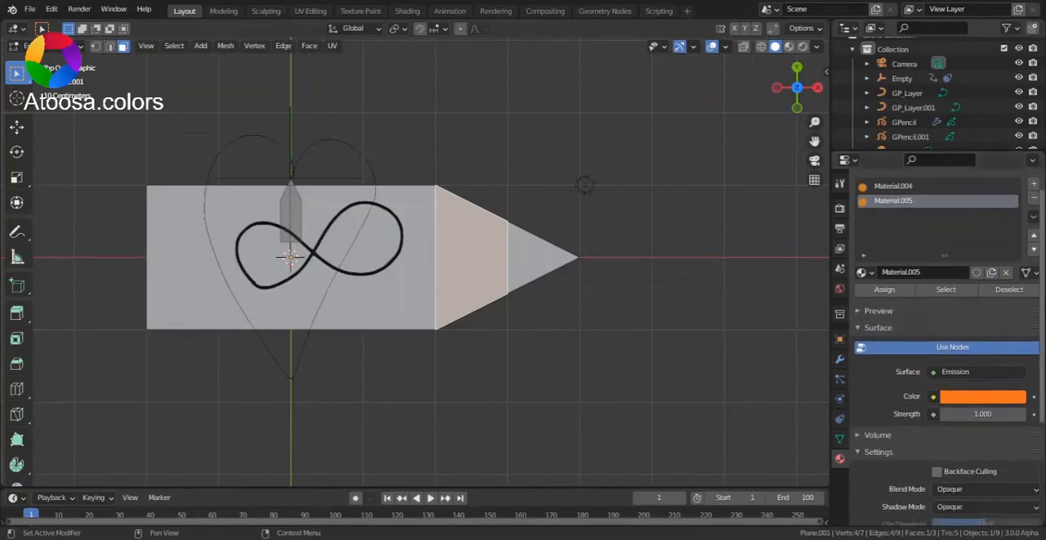
{"action": "left_click", "coordinate": [984, 398]}
{"action": "left_click_drag", "start_coordinate": [942, 271], "coordinate": [941, 256]}
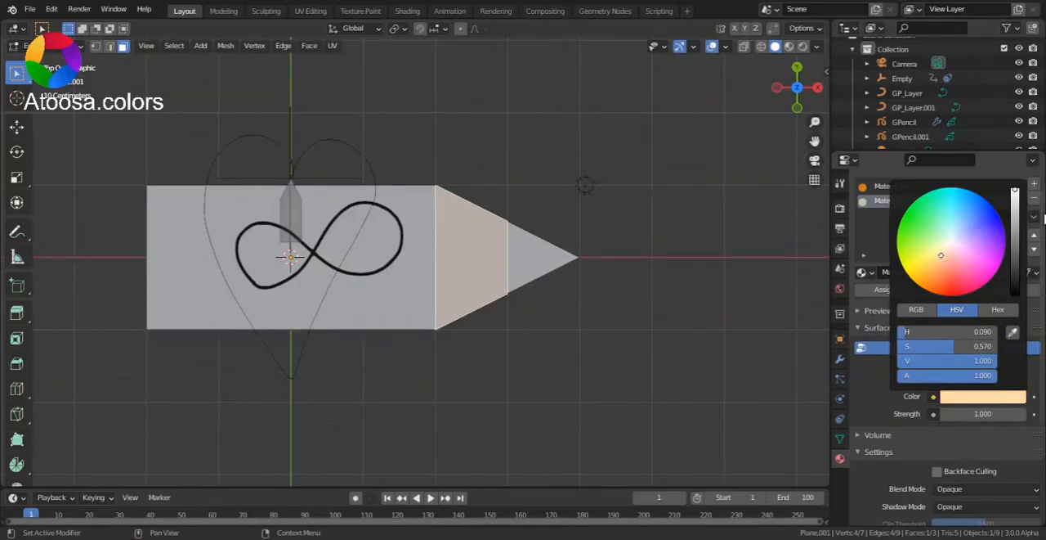
For the triangular tip face, add a third material slot with a single-user copy of Material.005 and color it black.
{"action": "left_click", "coordinate": [519, 278]}
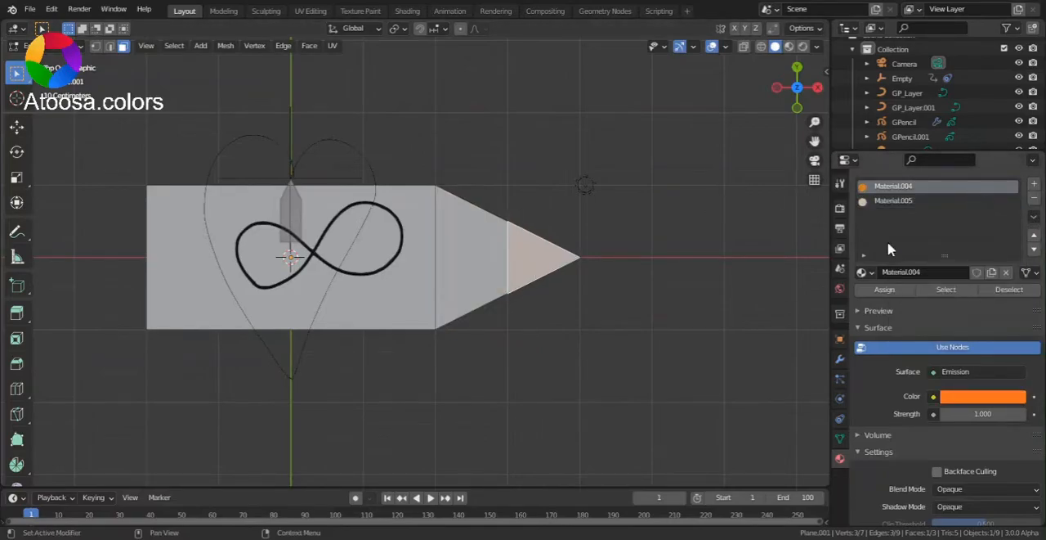
{"action": "left_click", "coordinate": [1033, 183]}
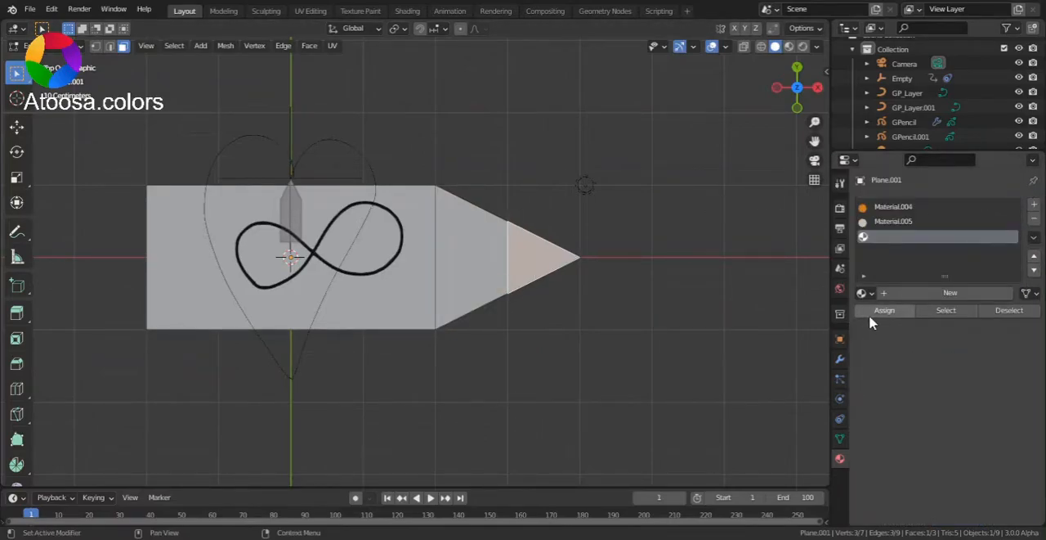
{"action": "left_click", "coordinate": [864, 292]}
{"action": "left_click", "coordinate": [736, 383]}
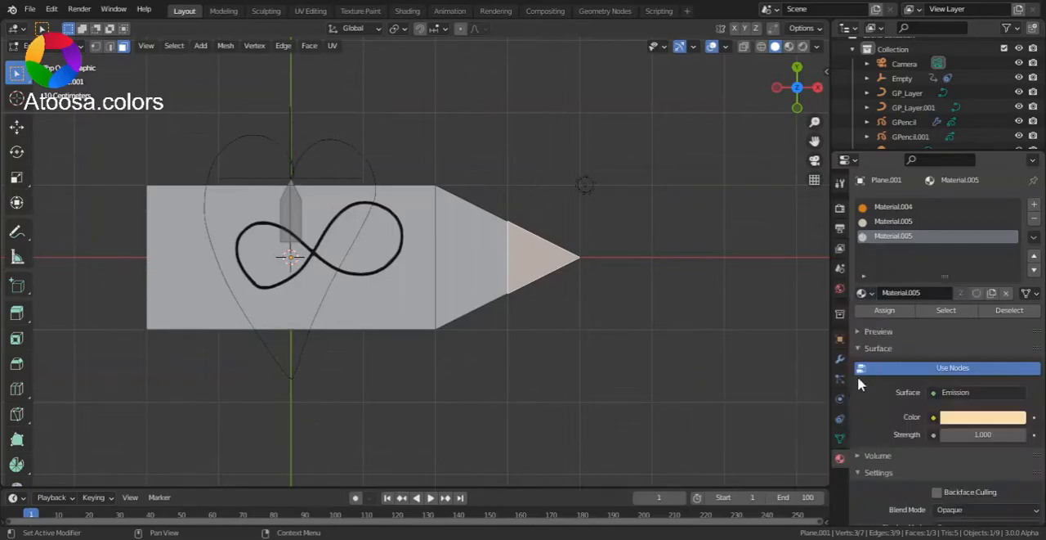
{"action": "left_click", "coordinate": [991, 295]}
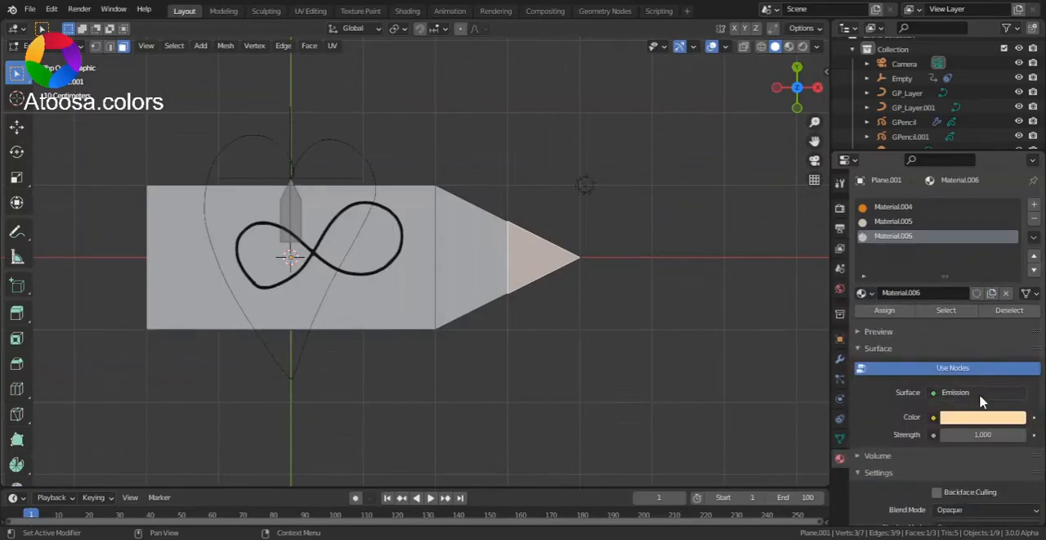
{"action": "left_click", "coordinate": [981, 418]}
{"action": "left_click_drag", "start_coordinate": [1015, 290], "coordinate": [1015, 316]}
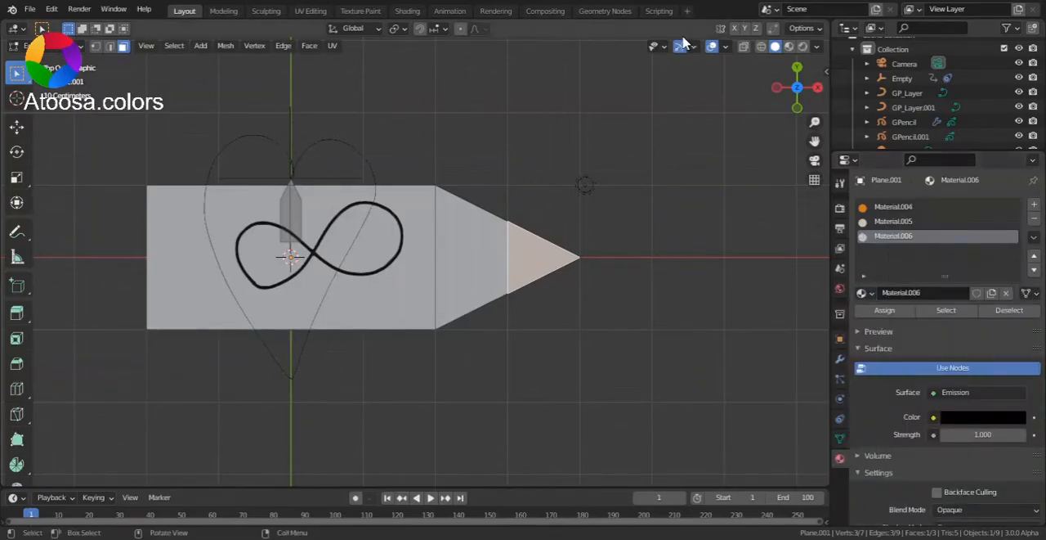
Switch the viewport shading to Material Preview while keeping the pencil in Edit Mode.
{"action": "left_click", "coordinate": [788, 46]}
{"action": "key", "text": "Tab"}
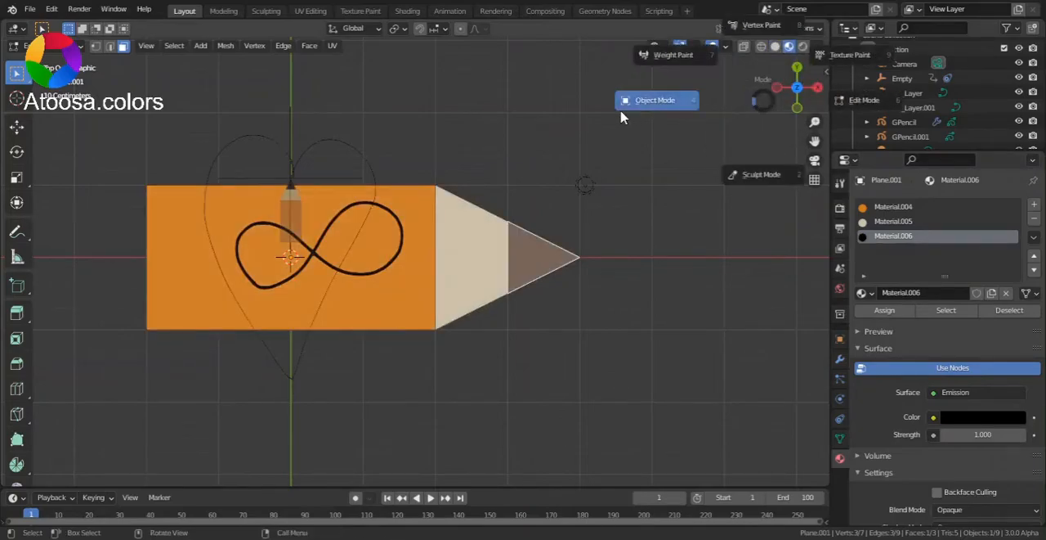
{"action": "left_click", "coordinate": [624, 117]}
{"action": "key", "text": "Tab"}
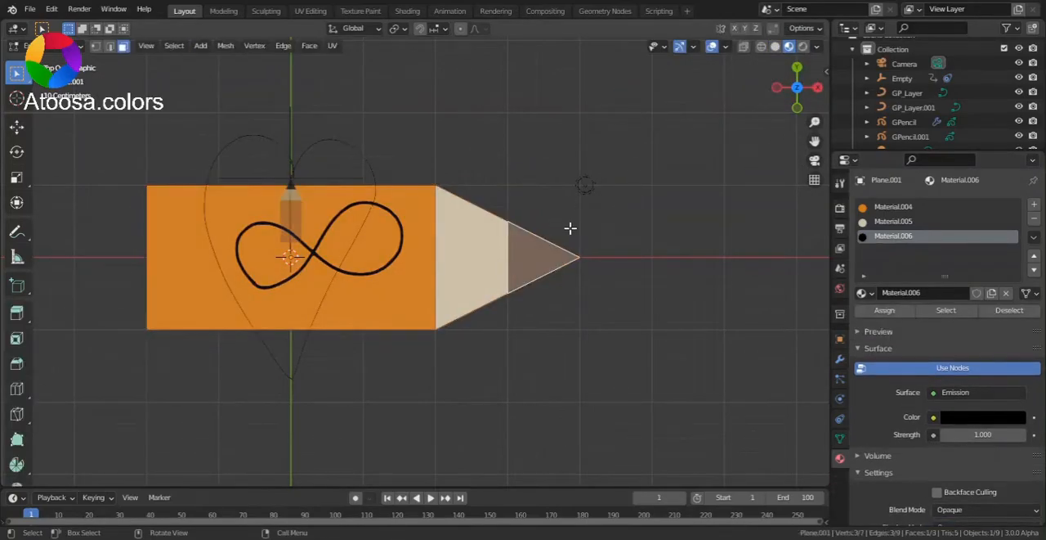
Snap the 3D cursor to the pencil's tip vertex and set the object's origin to the 3D cursor.
{"action": "left_click", "coordinate": [585, 261]}
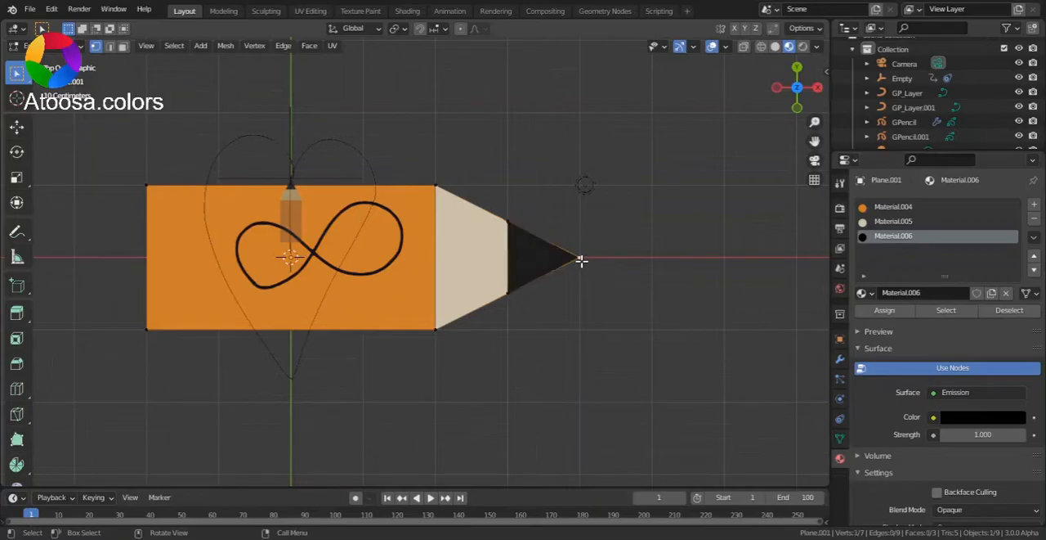
{"action": "key", "text": "shift+s"}
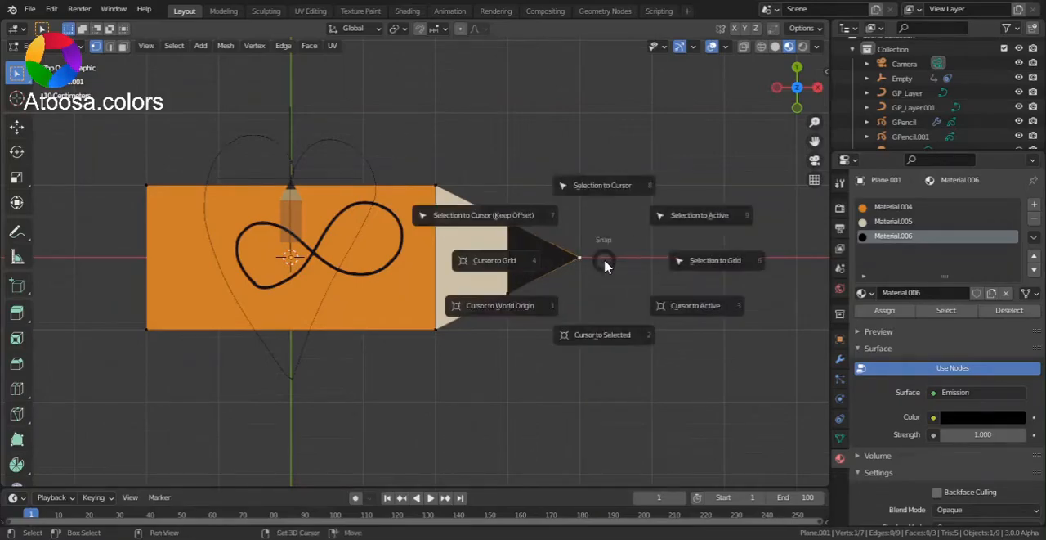
{"action": "left_click", "coordinate": [620, 350]}
{"action": "key", "text": "Tab"}
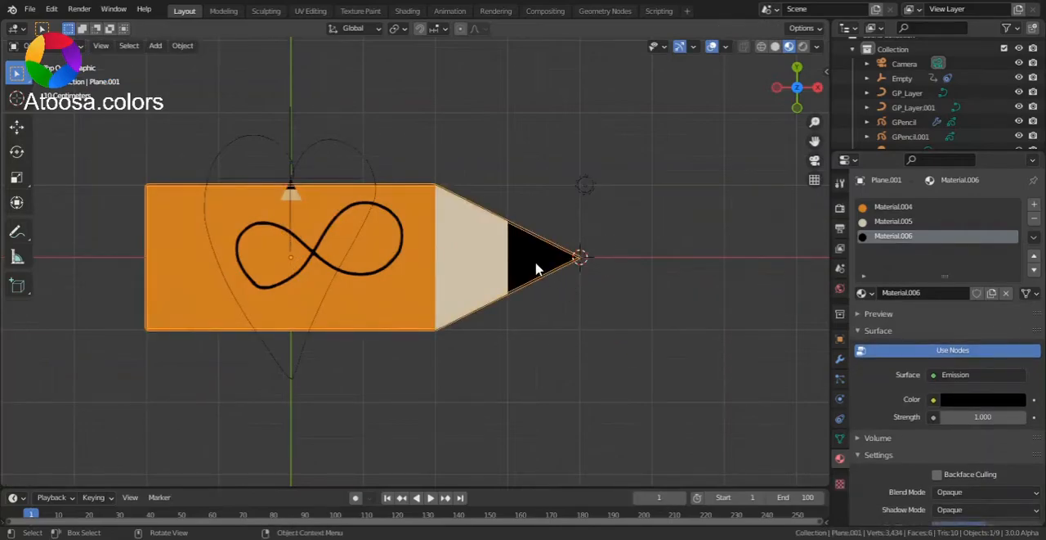
{"action": "right_click", "coordinate": [539, 268]}
{"action": "mouse_move", "coordinate": [538, 268]}
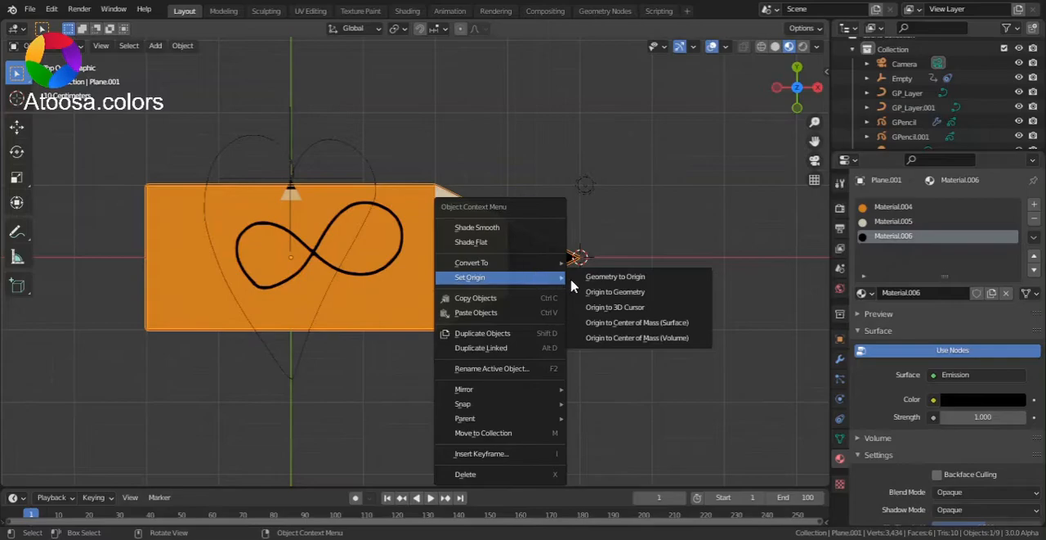
{"action": "left_click", "coordinate": [626, 315]}
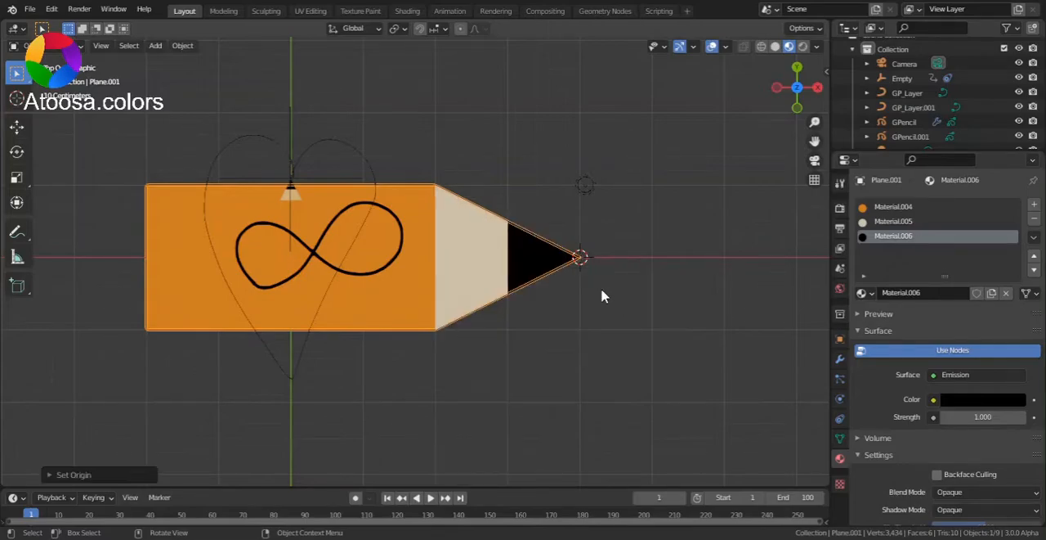
Return the 3D cursor to the world origin and clear the pencil's rotation and location.
{"action": "key", "text": "shift+s"}
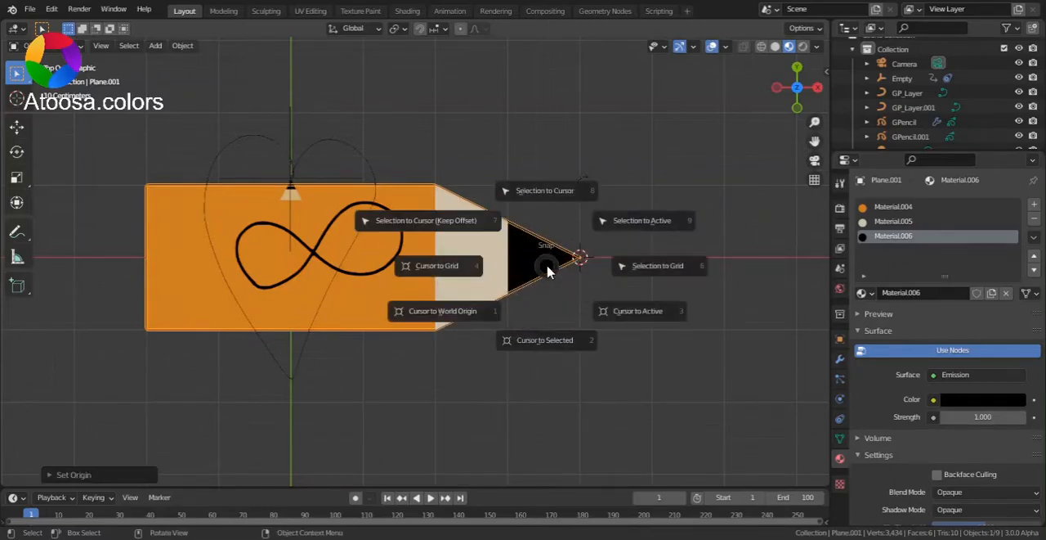
{"action": "left_click", "coordinate": [495, 311]}
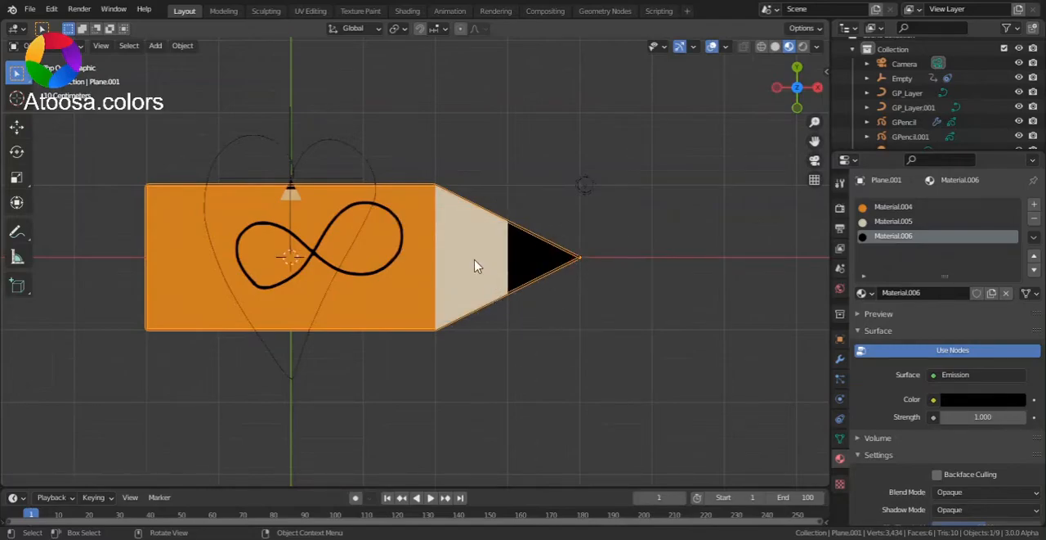
{"action": "key", "text": "alt+r"}
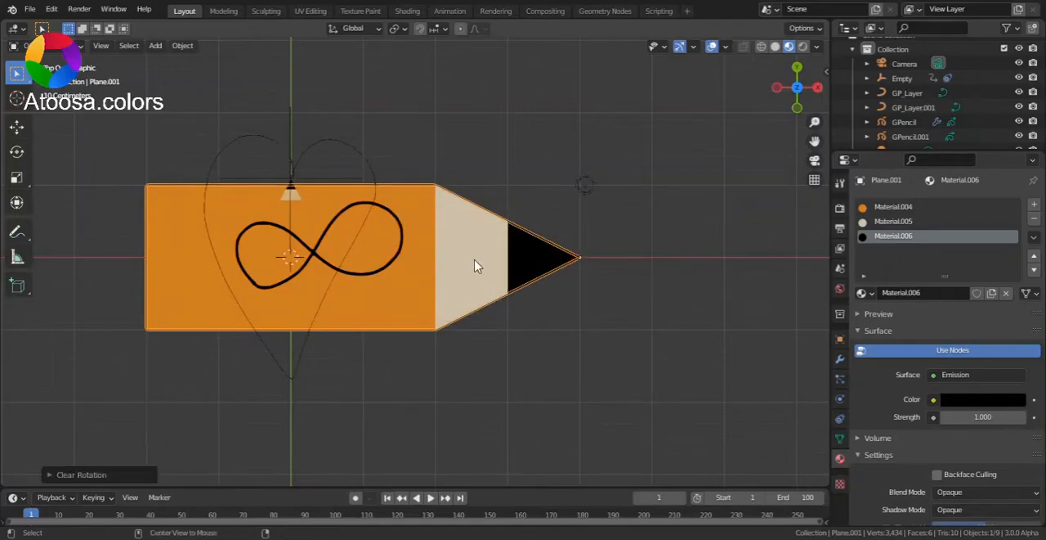
{"action": "key", "text": "alt+g"}
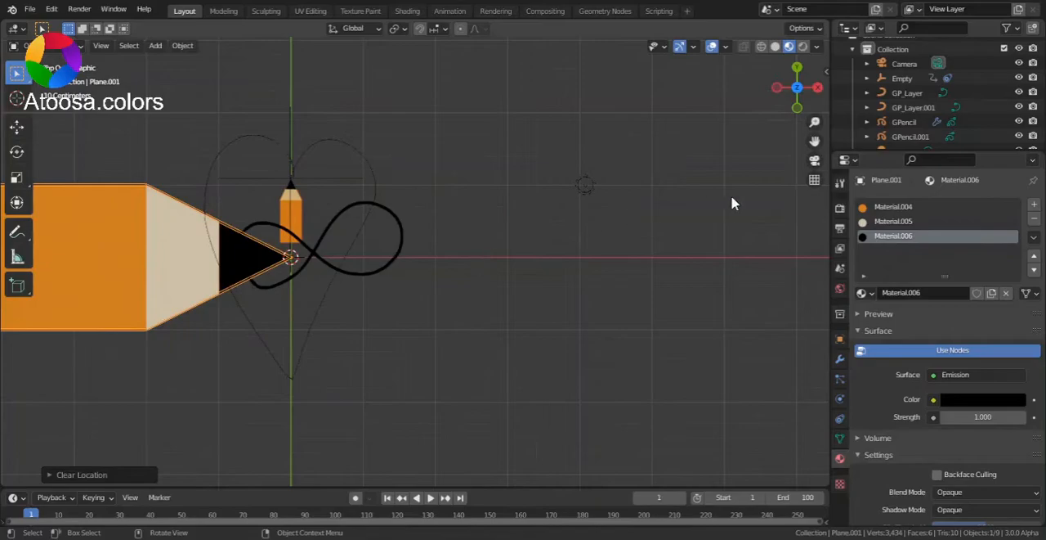
Select the pencil's entire mesh in Edit Mode and set the transform pivot point to Active Element.
{"action": "mouse_move", "coordinate": [815, 142]}
{"action": "left_mouse_down"}
{"action": "mouse_move", "coordinate": [929, 104]}
{"action": "mouse_move", "coordinate": [1045, 160]}
{"action": "left_mouse_up"}
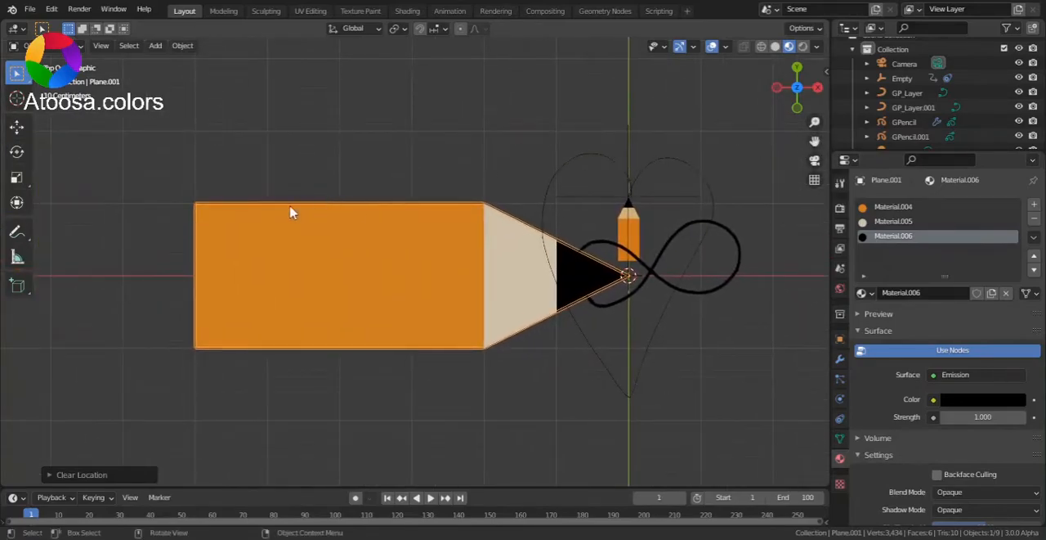
{"action": "key", "text": "s"}
{"action": "key", "text": "Escape"}
{"action": "key", "text": "Tab"}
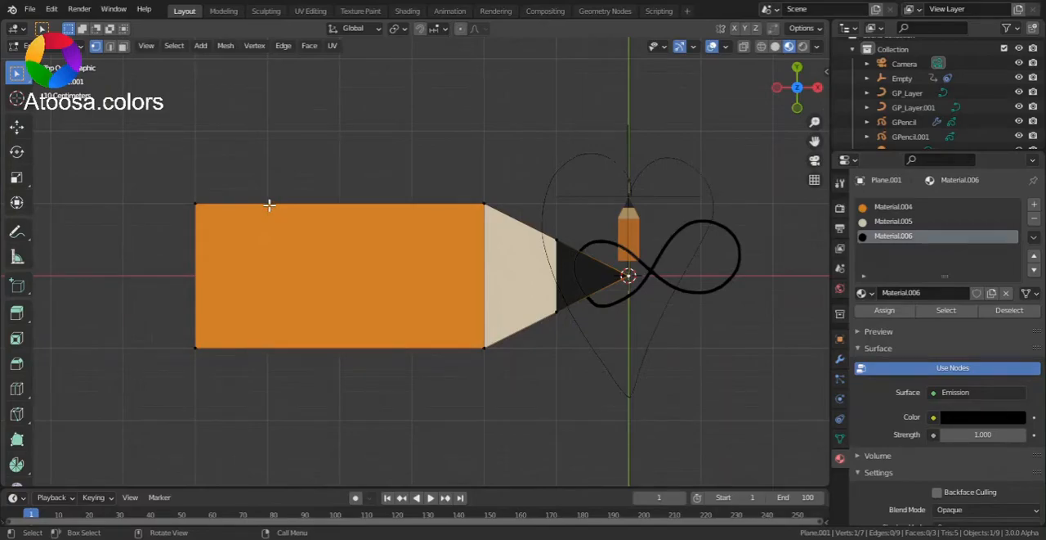
{"action": "key", "text": "a"}
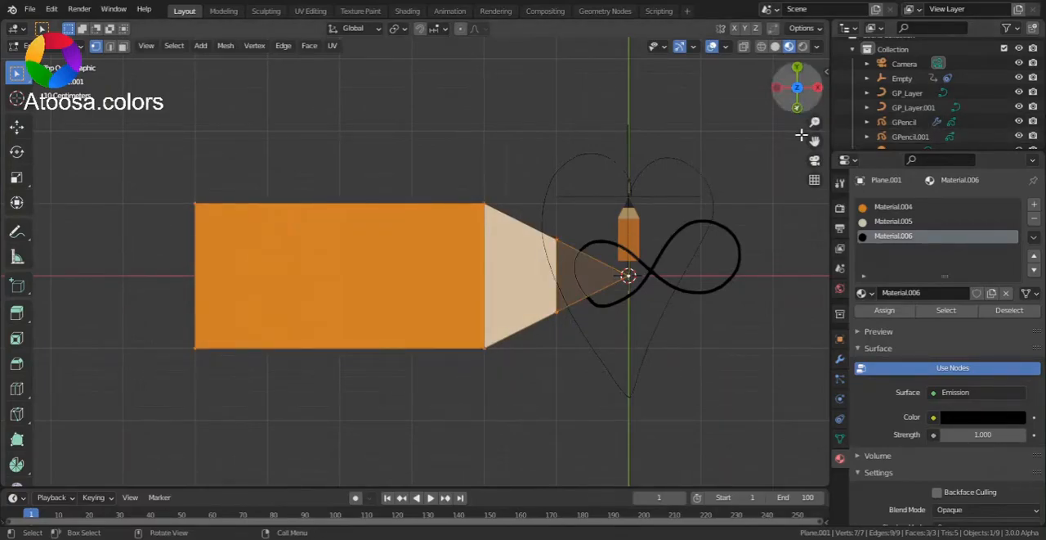
{"action": "left_click_drag", "start_coordinate": [814, 142], "coordinate": [615, 149]}
{"action": "mouse_move", "coordinate": [814, 125]}
{"action": "left_mouse_down"}
{"action": "mouse_move", "coordinate": [814, 95]}
{"action": "mouse_move", "coordinate": [814, 172]}
{"action": "mouse_move", "coordinate": [815, 122]}
{"action": "left_mouse_up"}
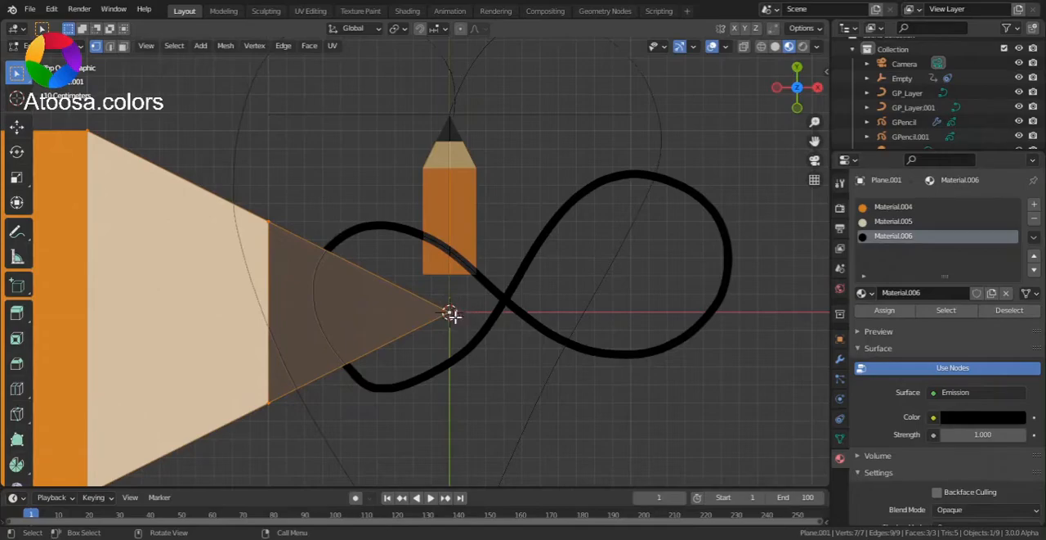
{"action": "left_click", "coordinate": [401, 31]}
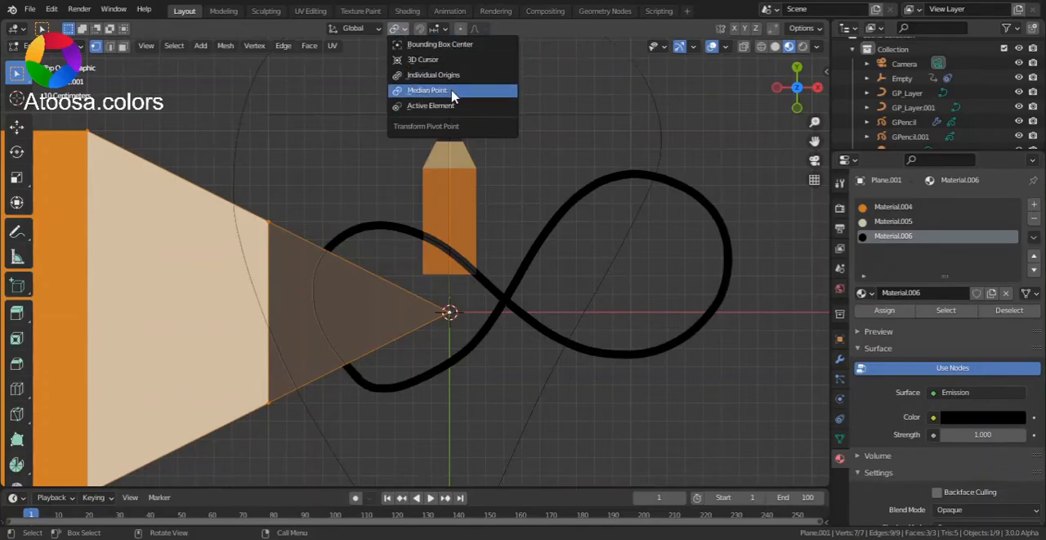
{"action": "left_click", "coordinate": [404, 31]}
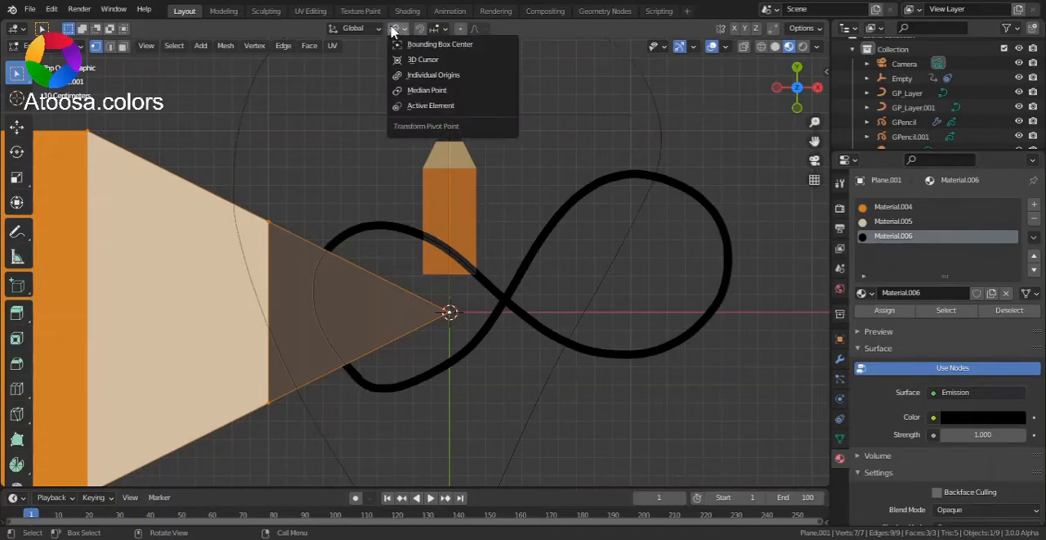
{"action": "left_click", "coordinate": [421, 104]}
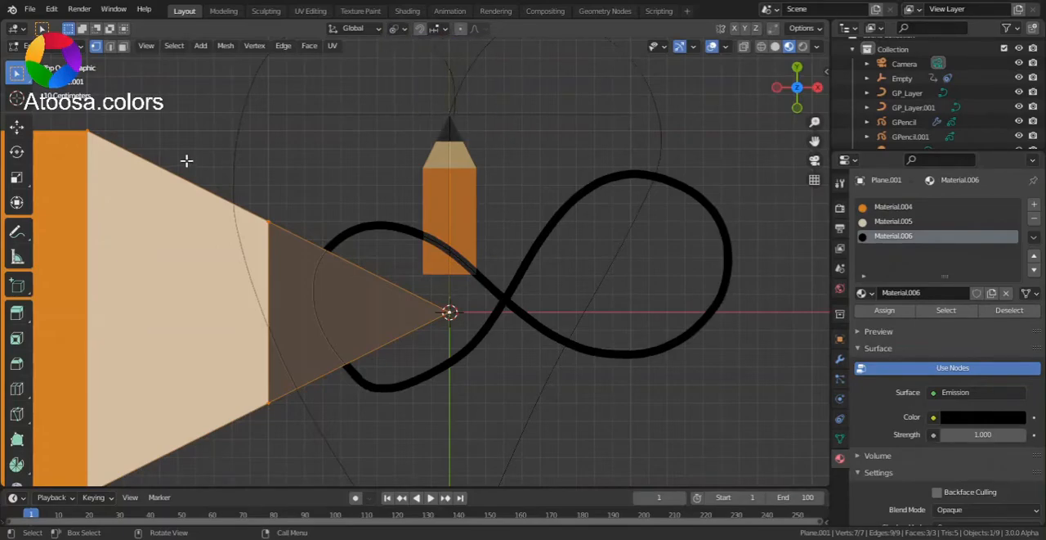
Scale the pencil mesh down toward its tip to about 0.15 and return to Object Mode.
{"action": "key", "text": "s"}
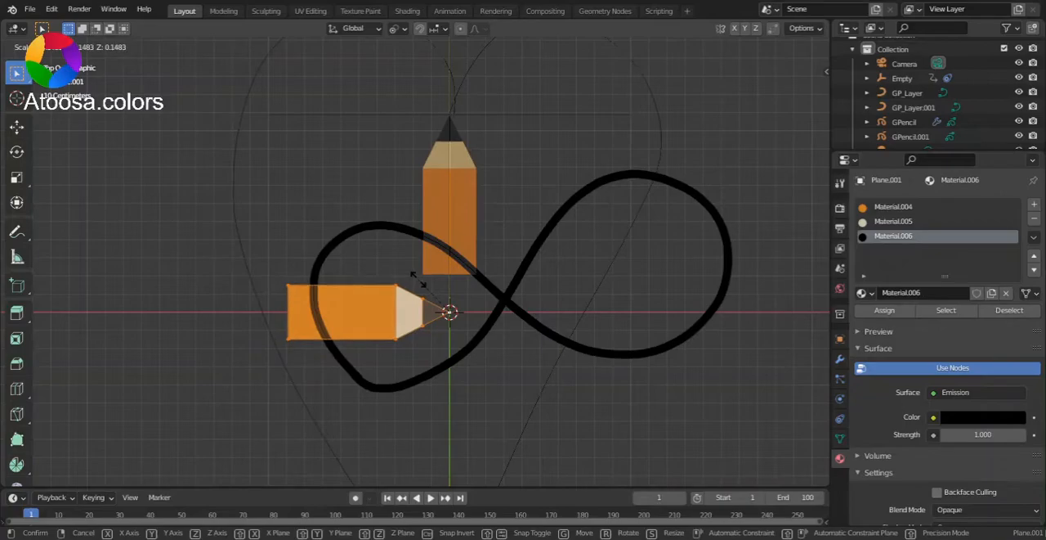
{"action": "left_click", "coordinate": [418, 279]}
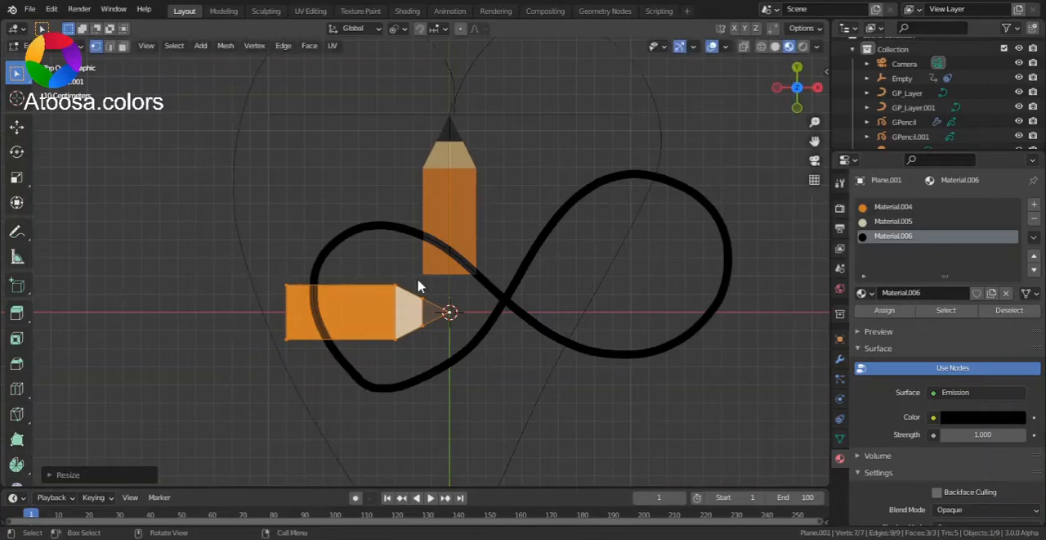
{"action": "key", "text": "Tab"}
Make the peach color of Material.005 slightly more saturated.
{"action": "left_click_drag", "start_coordinate": [816, 142], "coordinate": [777, 173]}
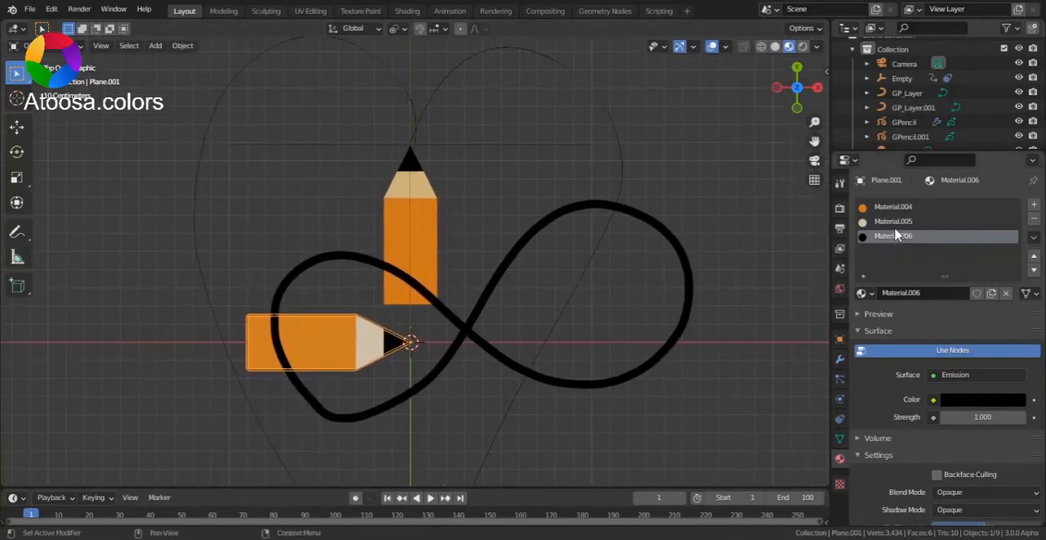
{"action": "left_click", "coordinate": [895, 221]}
{"action": "left_click", "coordinate": [962, 399]}
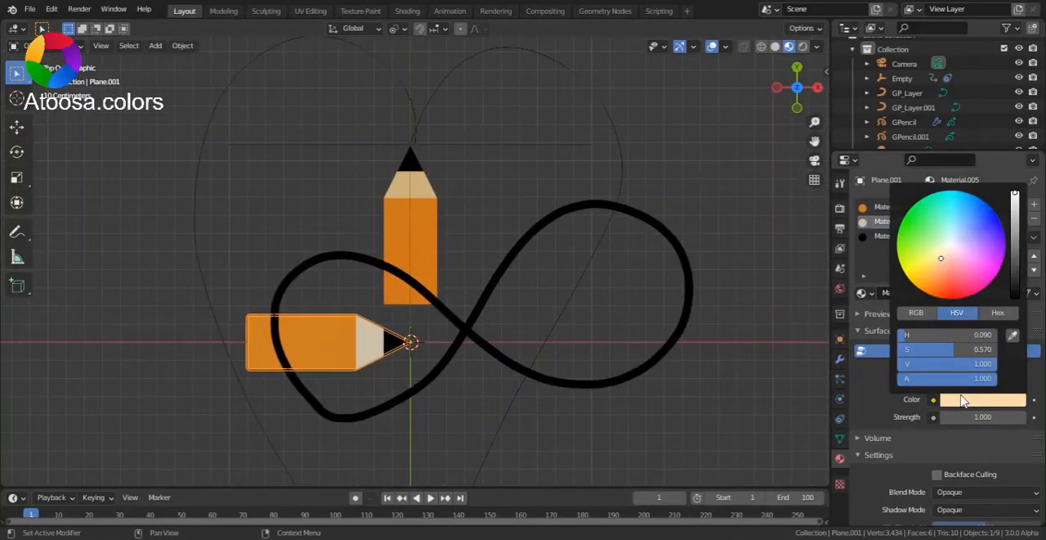
{"action": "left_click", "coordinate": [939, 262]}
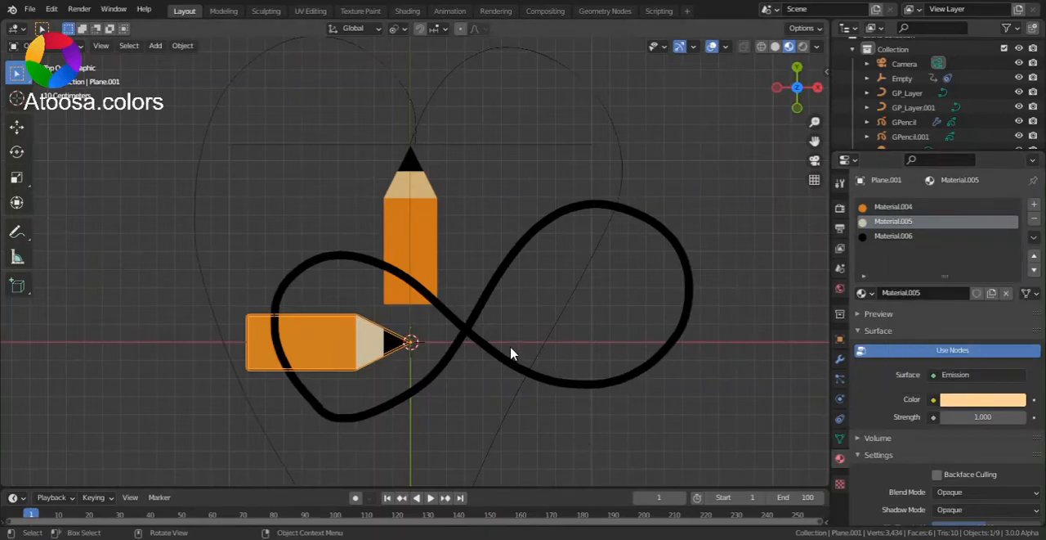
Add a Plain Axes empty at the world origin, where the pencil's tip sits.
{"action": "key", "text": "shift+a"}
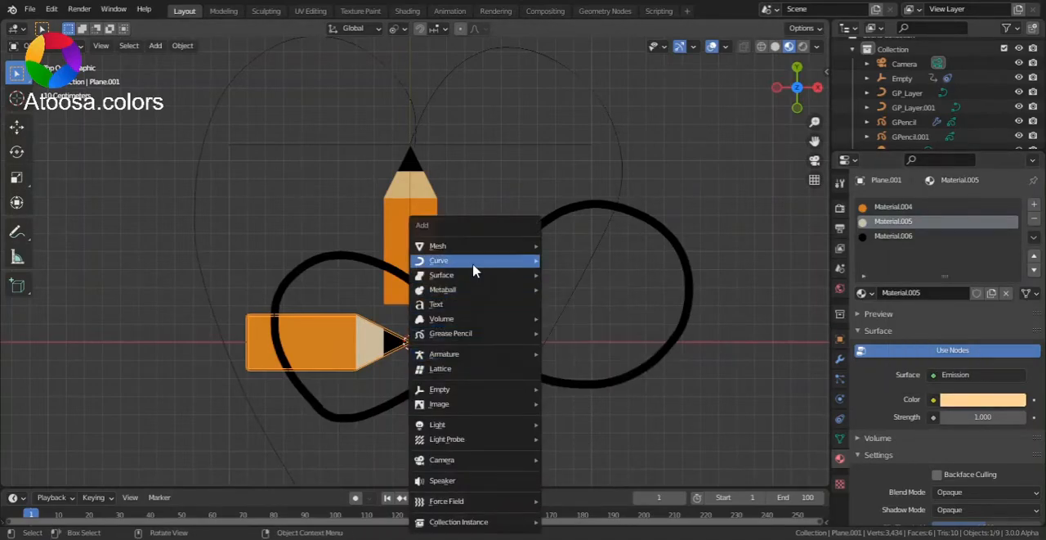
{"action": "mouse_move", "coordinate": [465, 252]}
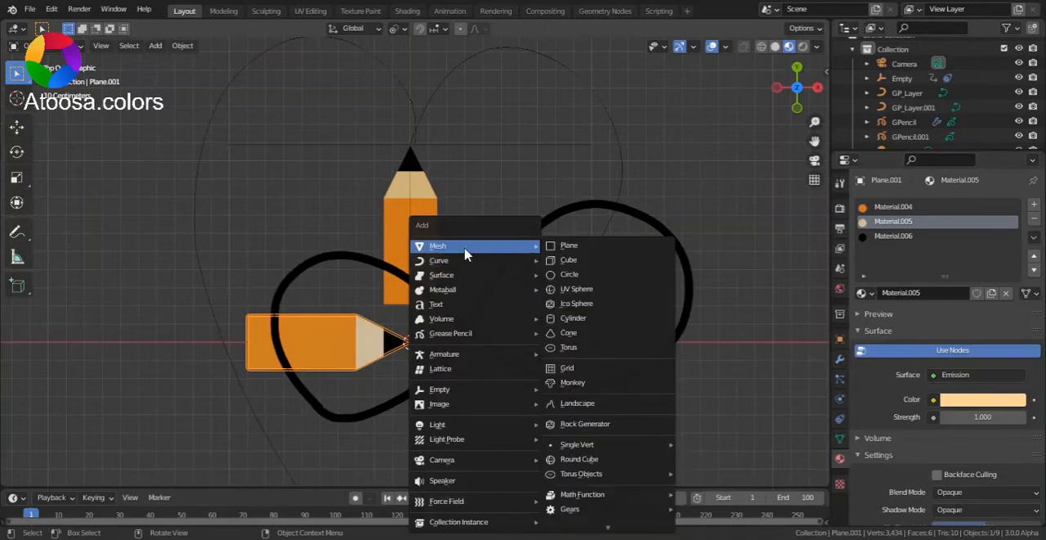
{"action": "mouse_move", "coordinate": [471, 389]}
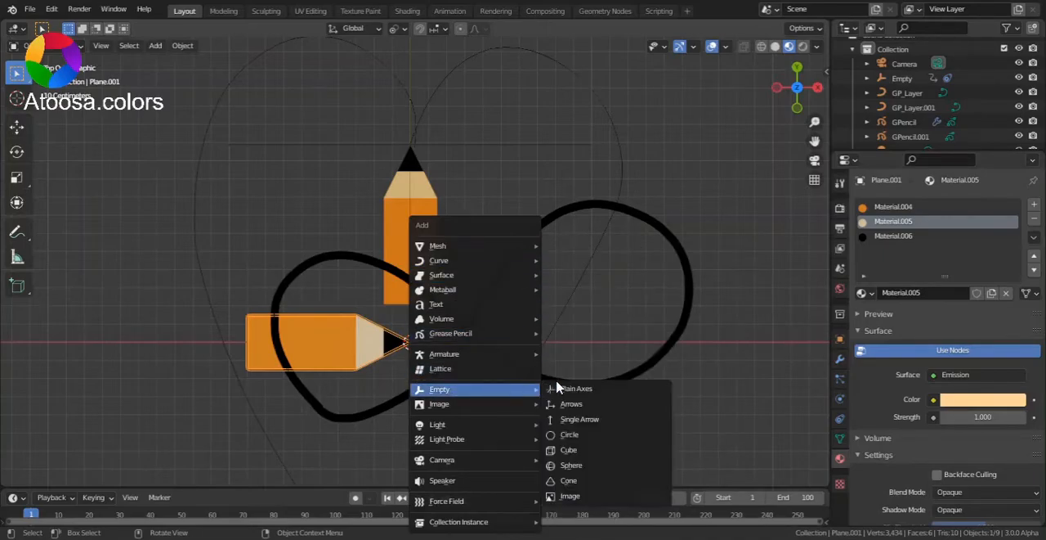
{"action": "left_click", "coordinate": [558, 389]}
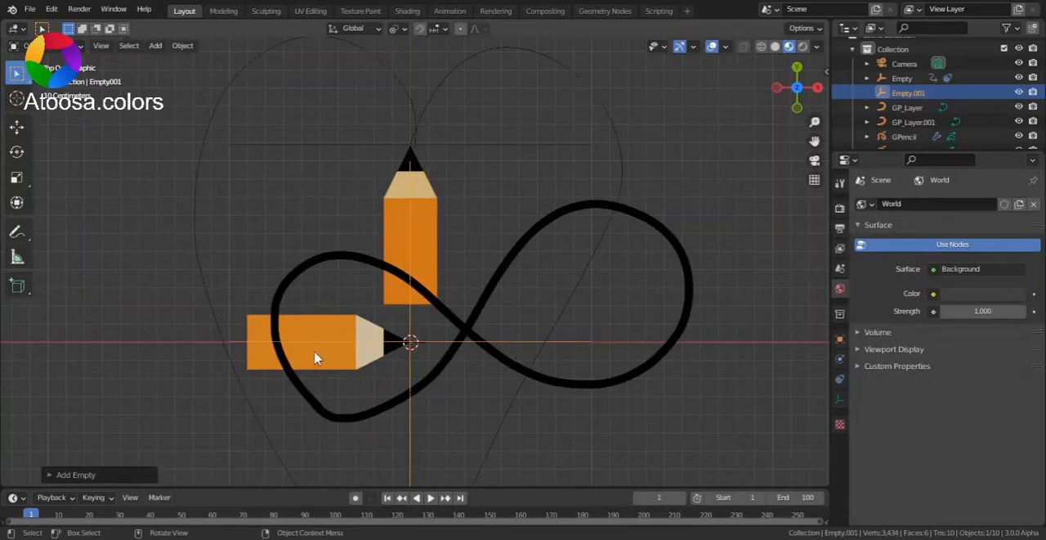
Give the horizontal pencil a Track To constraint targeting Empty.001, with Track Axis Y and Up axis Z.
{"action": "left_click", "coordinate": [342, 366]}
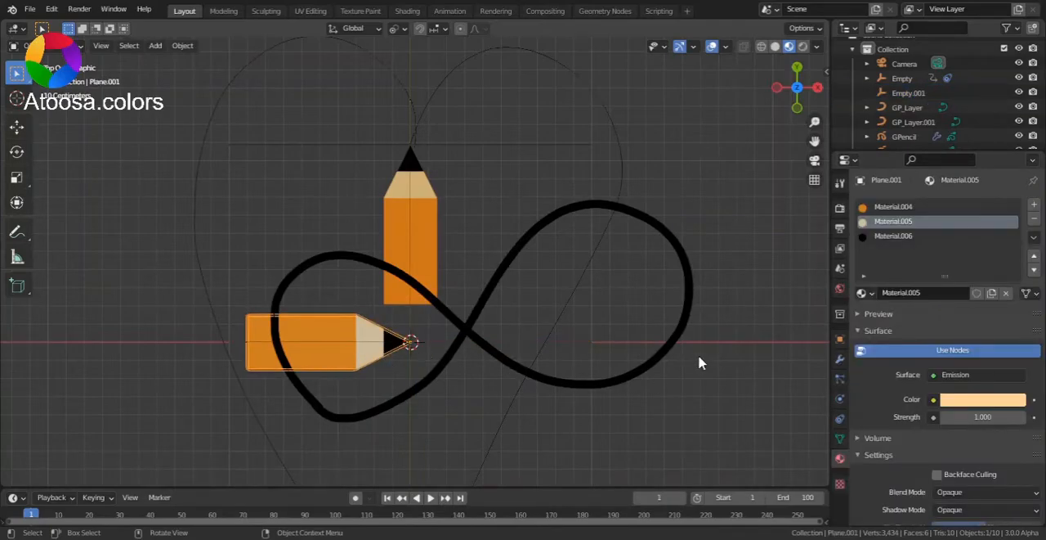
{"action": "left_click", "coordinate": [842, 419]}
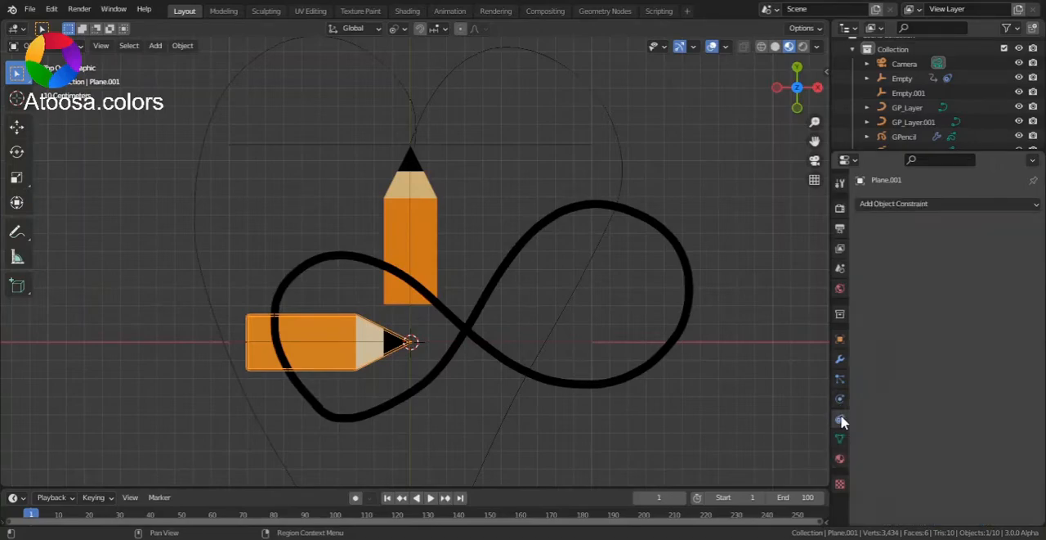
{"action": "left_click", "coordinate": [932, 202]}
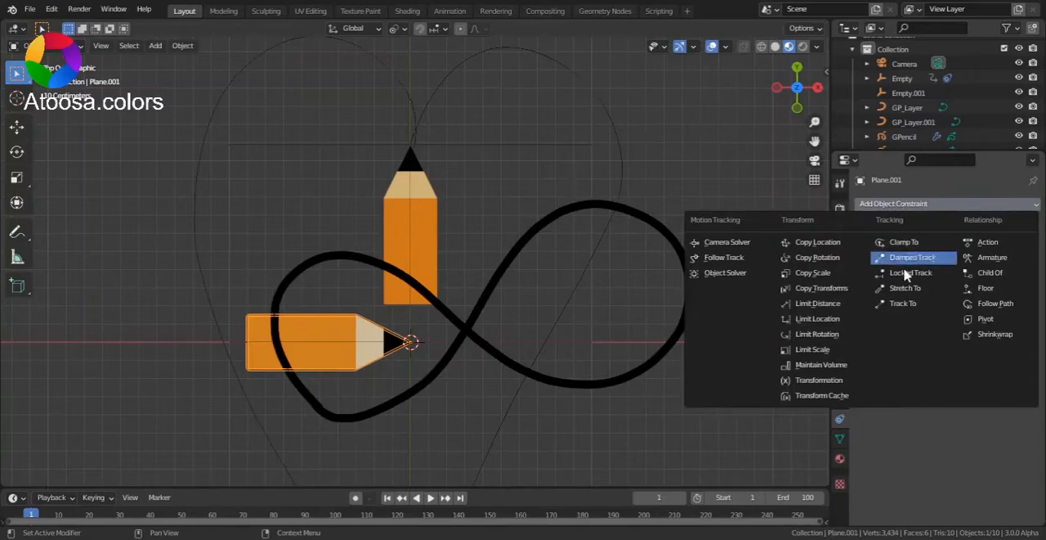
{"action": "left_click", "coordinate": [921, 306]}
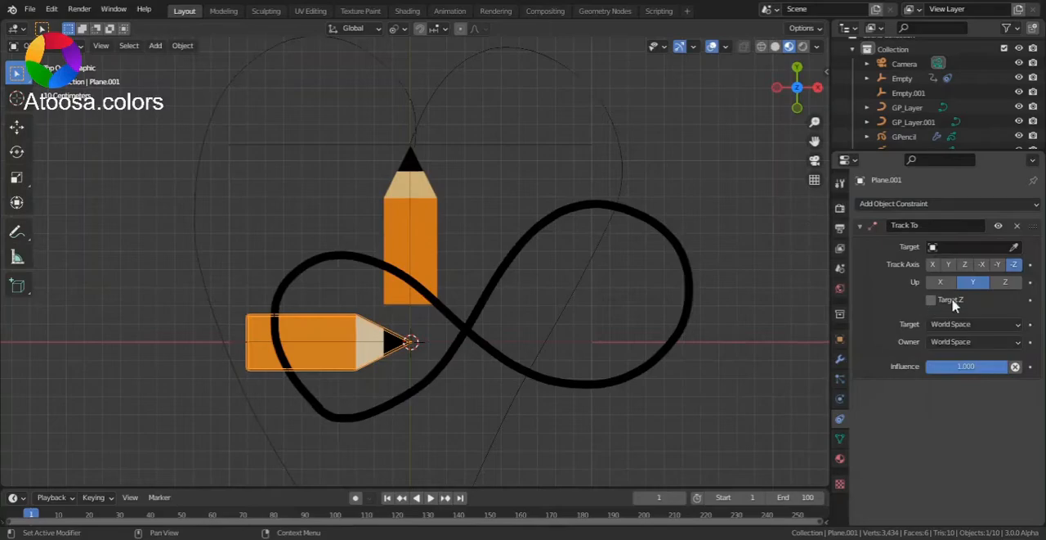
{"action": "left_click", "coordinate": [1015, 247]}
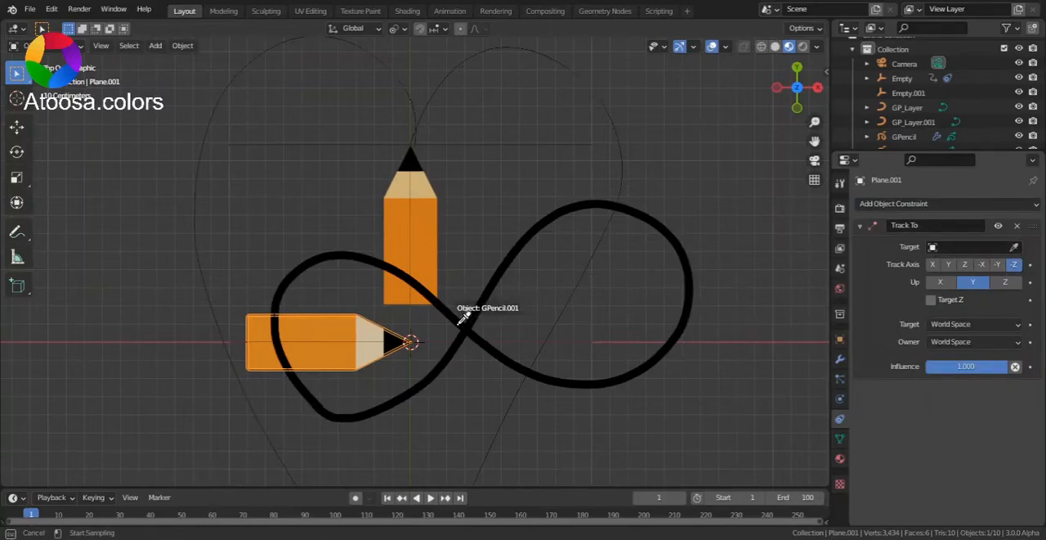
{"action": "left_click", "coordinate": [410, 339]}
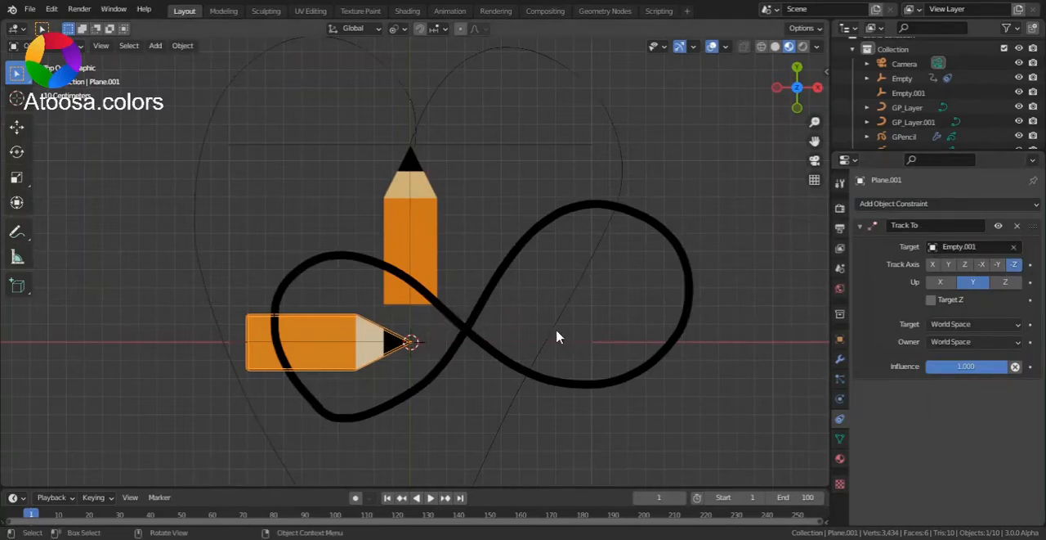
{"action": "left_click", "coordinate": [1006, 282]}
{"action": "left_click", "coordinate": [950, 264]}
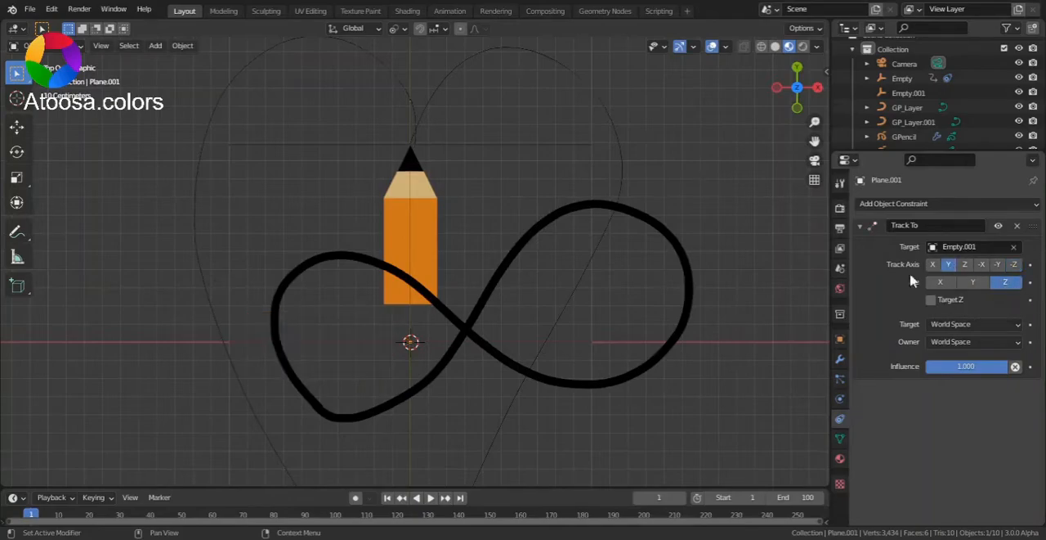
Test the pencil's tracking by moving the new empty briefly, and cancel the move.
{"action": "left_click", "coordinate": [425, 352]}
{"action": "key", "text": "g"}
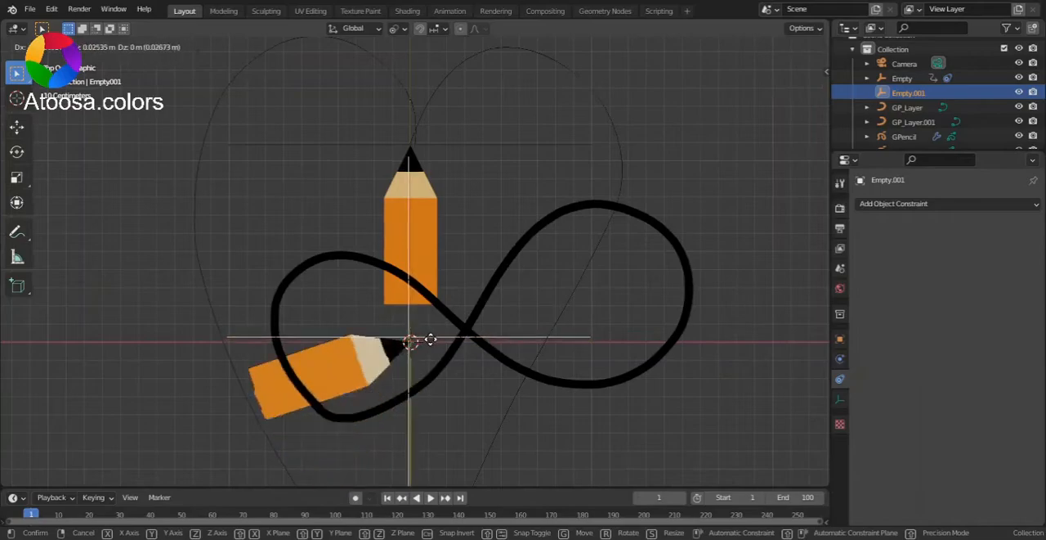
{"action": "key", "text": "Escape"}
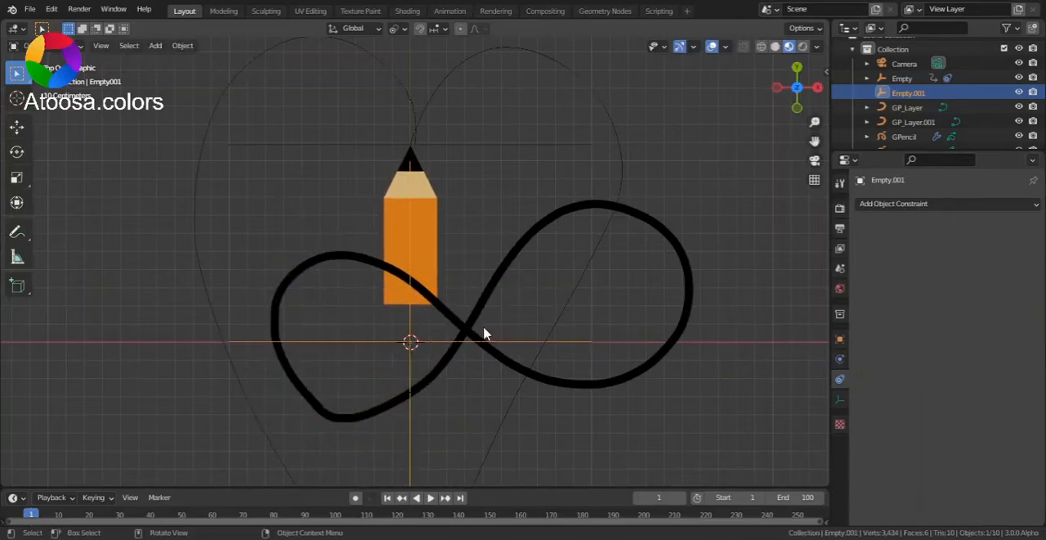
Try a Follow Path constraint on the empty with GP_Layer.001 as its target, and animate the path.
{"action": "left_click", "coordinate": [902, 206]}
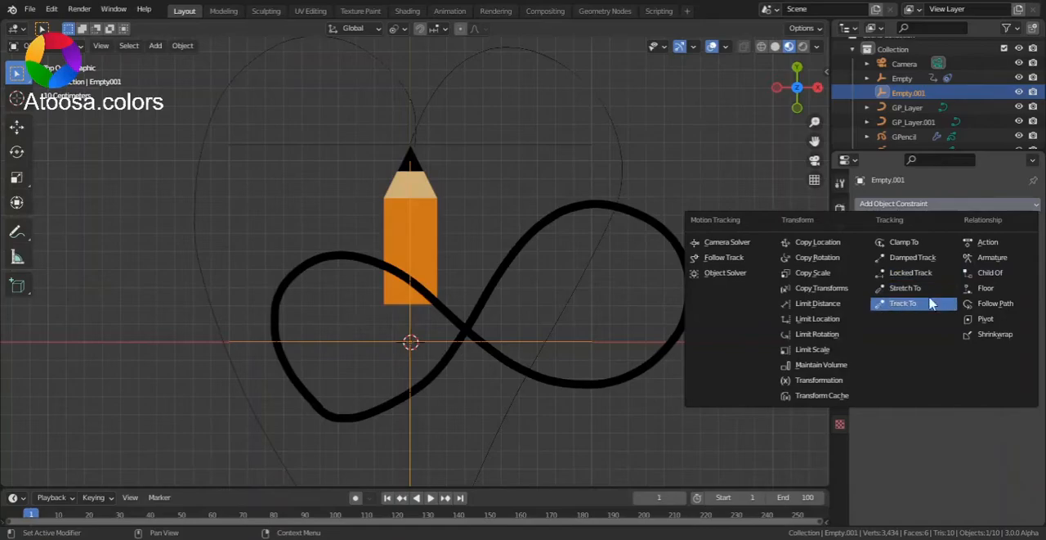
{"action": "left_click", "coordinate": [1012, 304]}
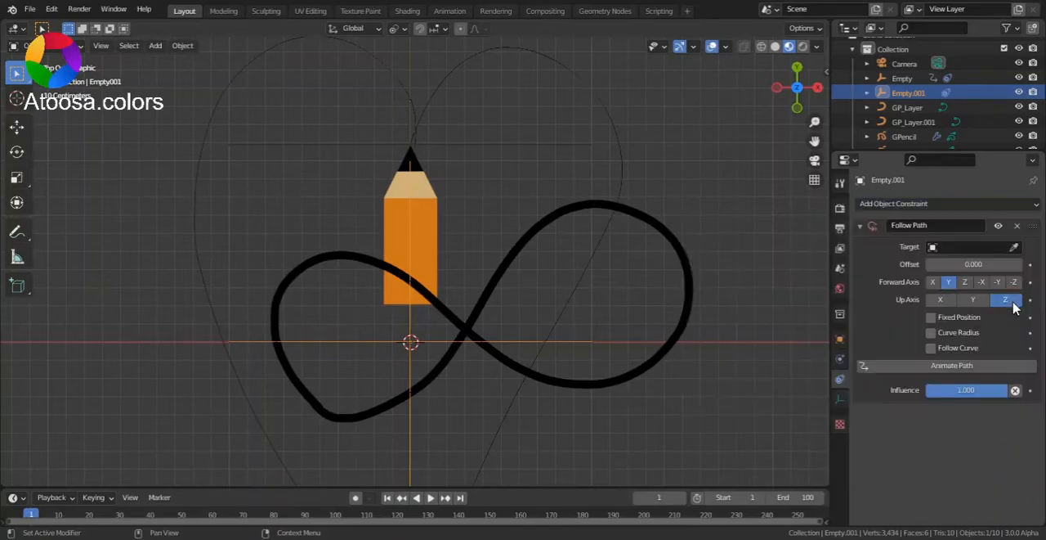
{"action": "left_click", "coordinate": [1015, 246]}
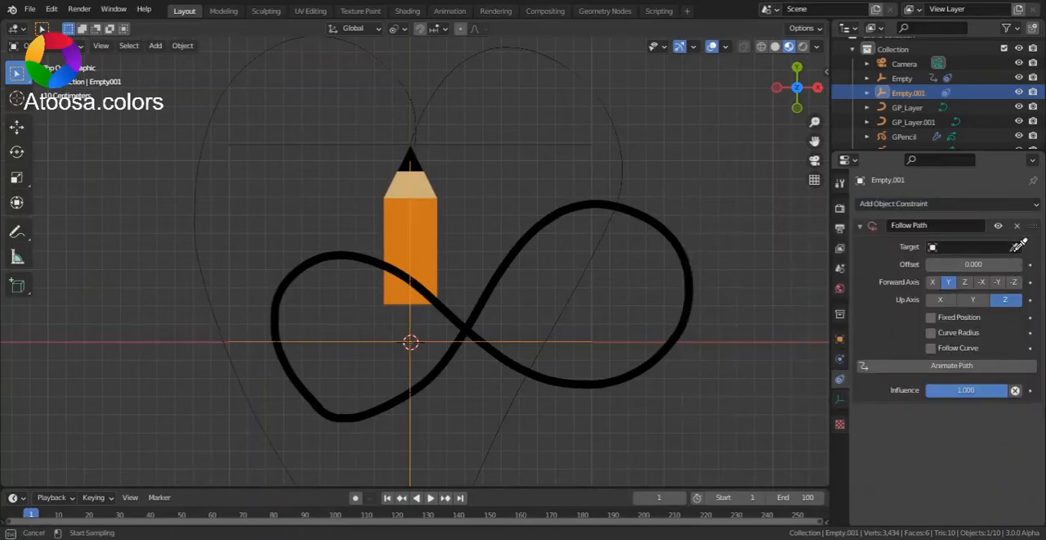
{"action": "left_click", "coordinate": [682, 250]}
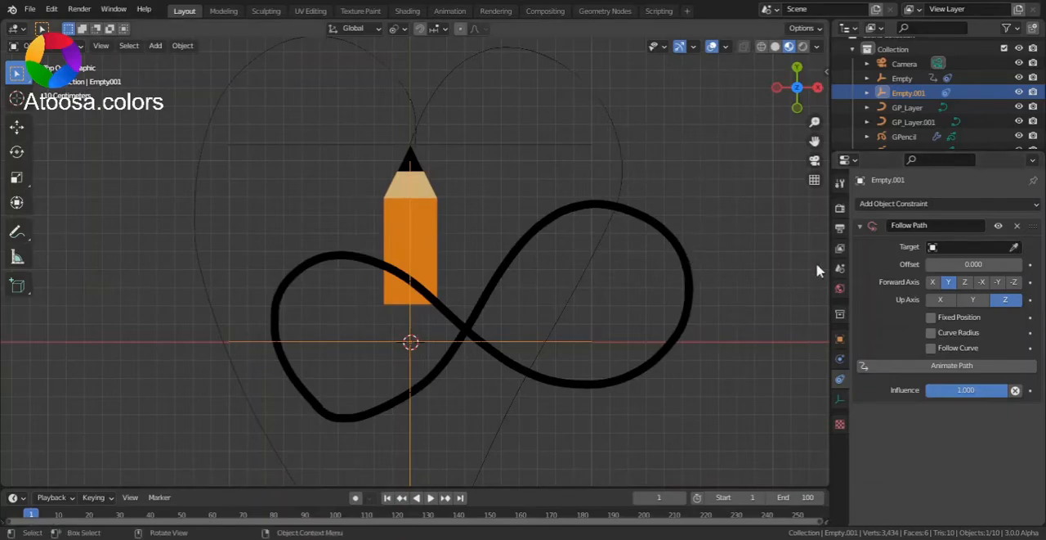
{"action": "left_click", "coordinate": [970, 246]}
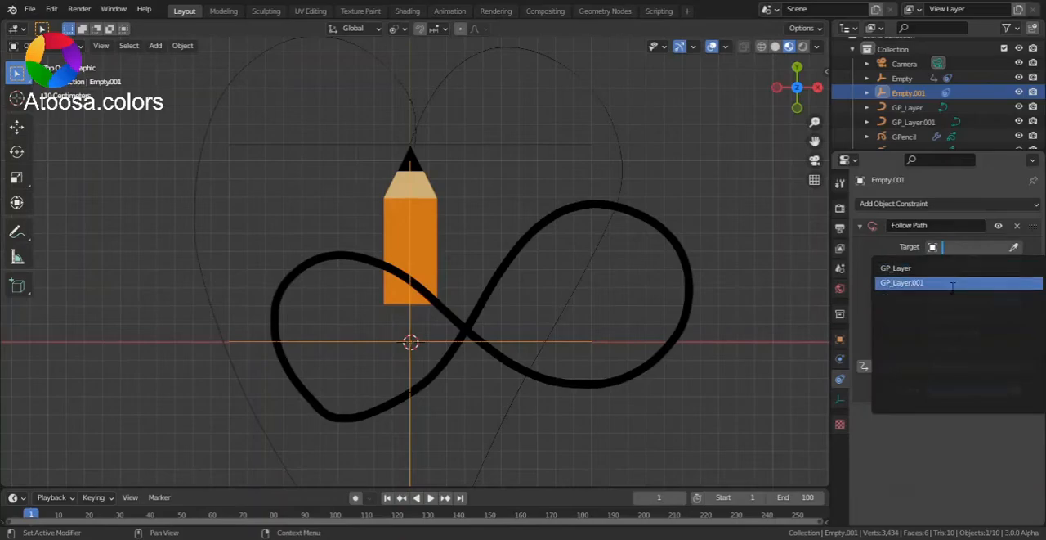
{"action": "left_click", "coordinate": [916, 281]}
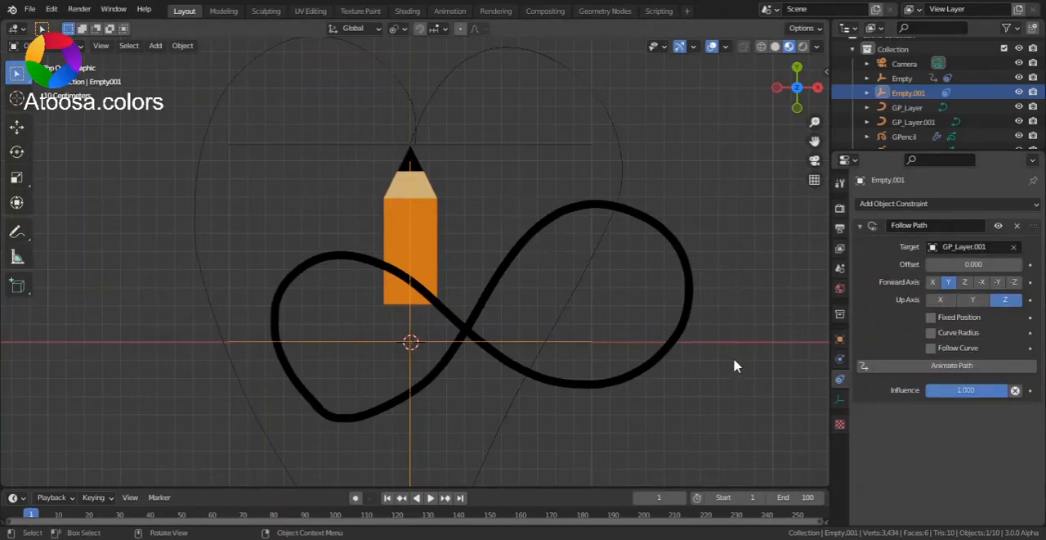
{"action": "left_click", "coordinate": [906, 367]}
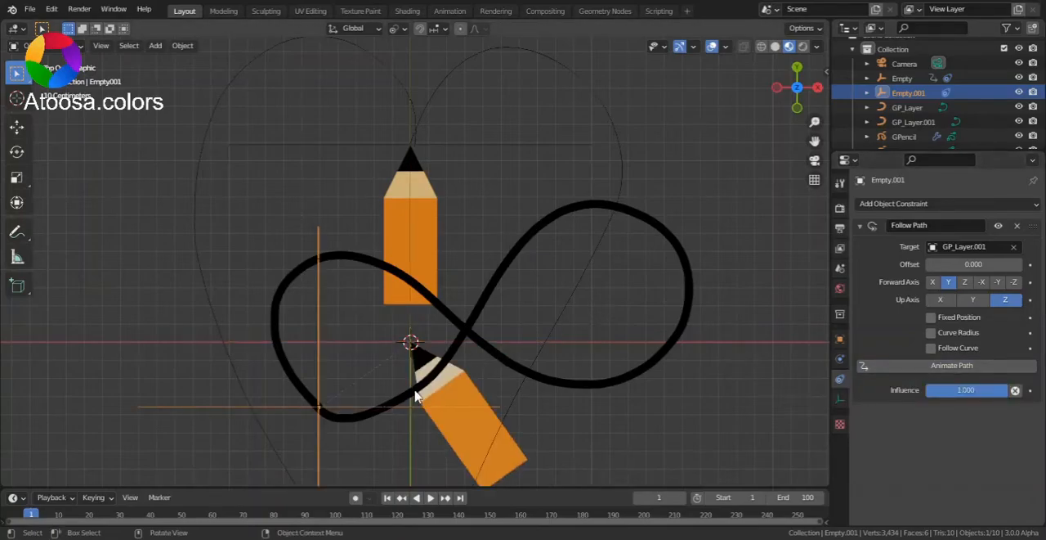
Add a Child Of constraint to the tracking pencil, targeting Empty.001 with all Rotation and Scale axes disabled.
{"action": "left_click", "coordinate": [490, 423]}
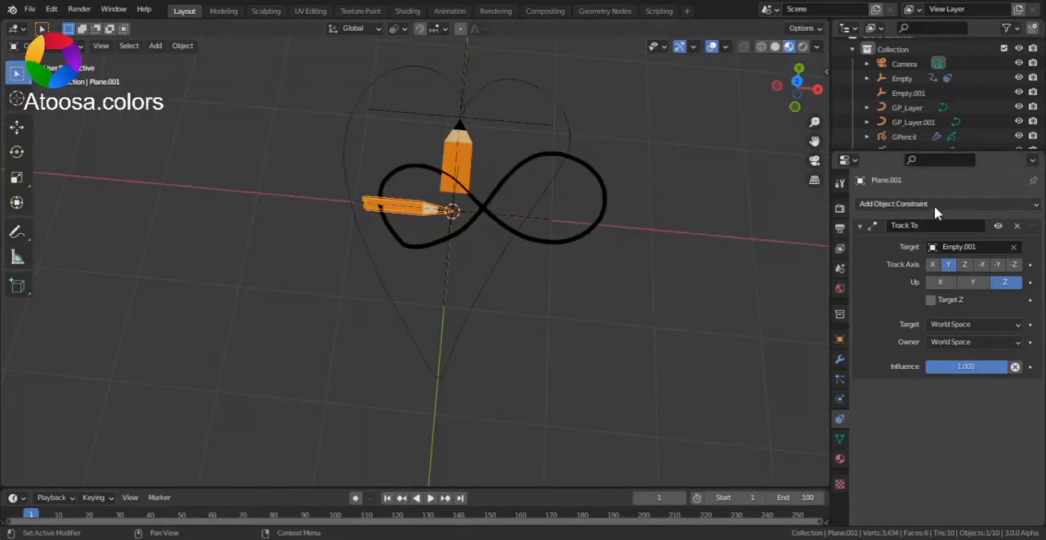
{"action": "left_click", "coordinate": [936, 209]}
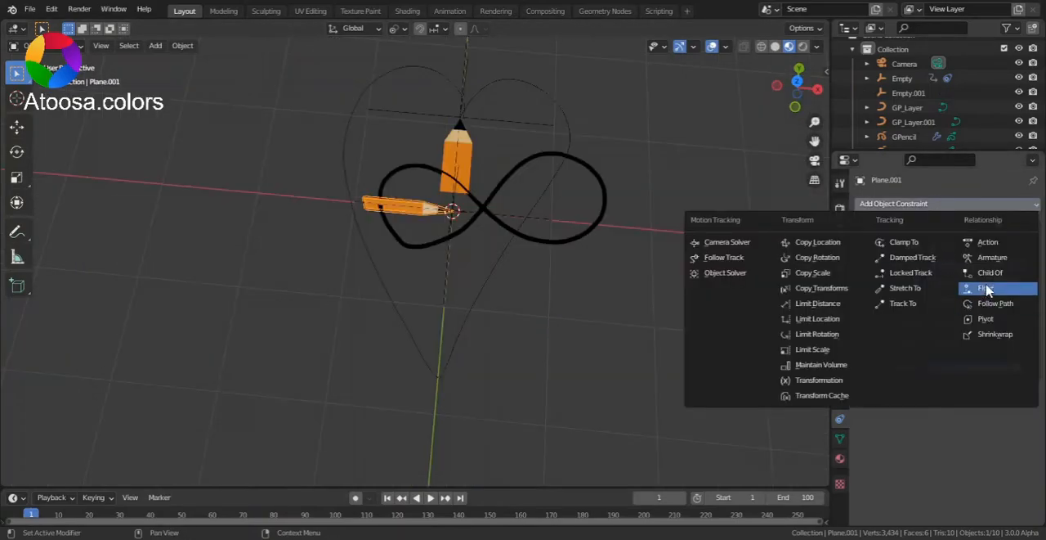
{"action": "left_click", "coordinate": [990, 284]}
{"action": "left_click", "coordinate": [973, 409]}
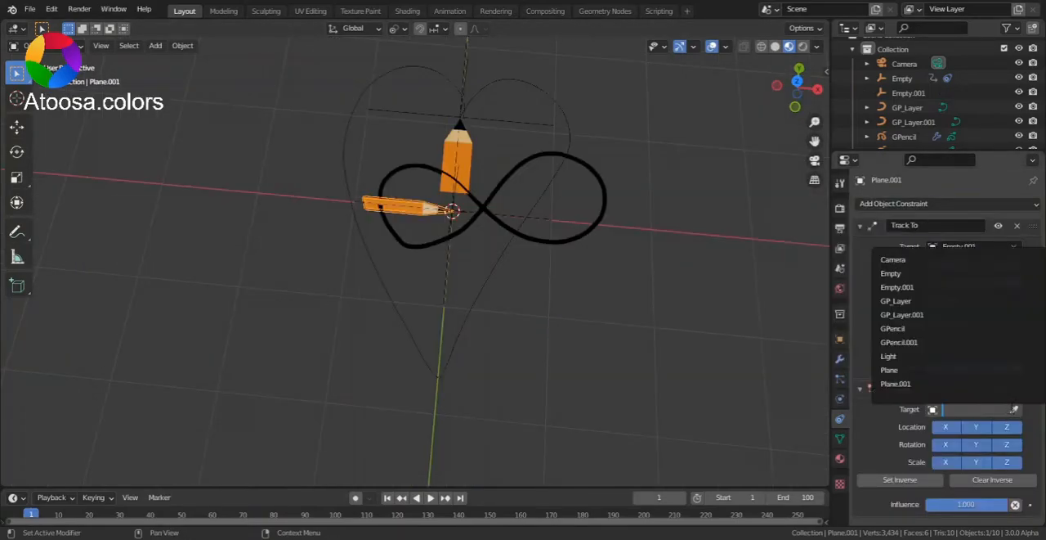
{"action": "left_click", "coordinate": [1014, 409]}
{"action": "left_click", "coordinate": [495, 209]}
{"action": "left_click_drag", "start_coordinate": [952, 444], "coordinate": [1031, 463]}
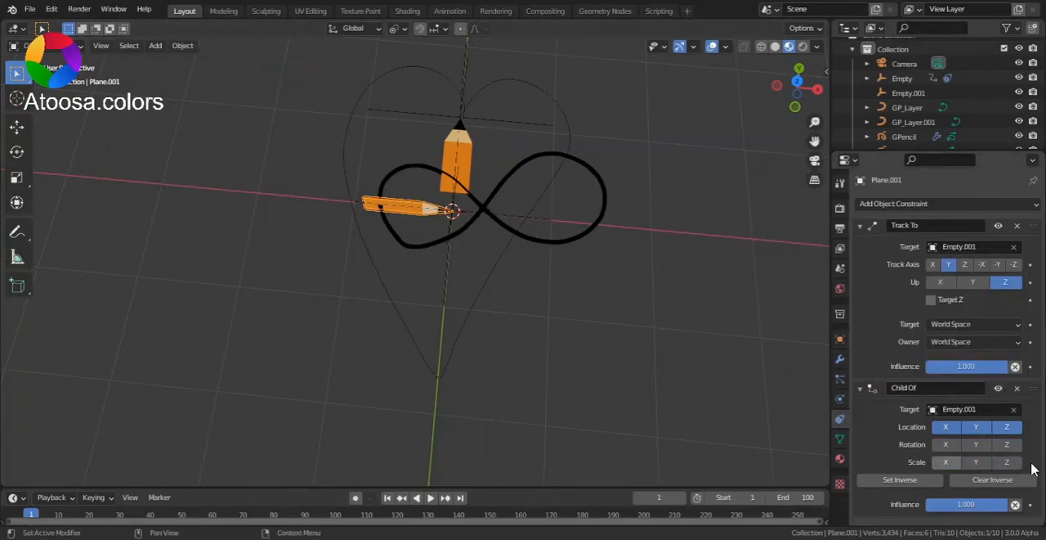
Add a Follow Path constraint to Empty.001 and set the infinity curve GP_Layer.001 as its target.
{"action": "left_click", "coordinate": [455, 209]}
{"action": "left_click", "coordinate": [895, 206]}
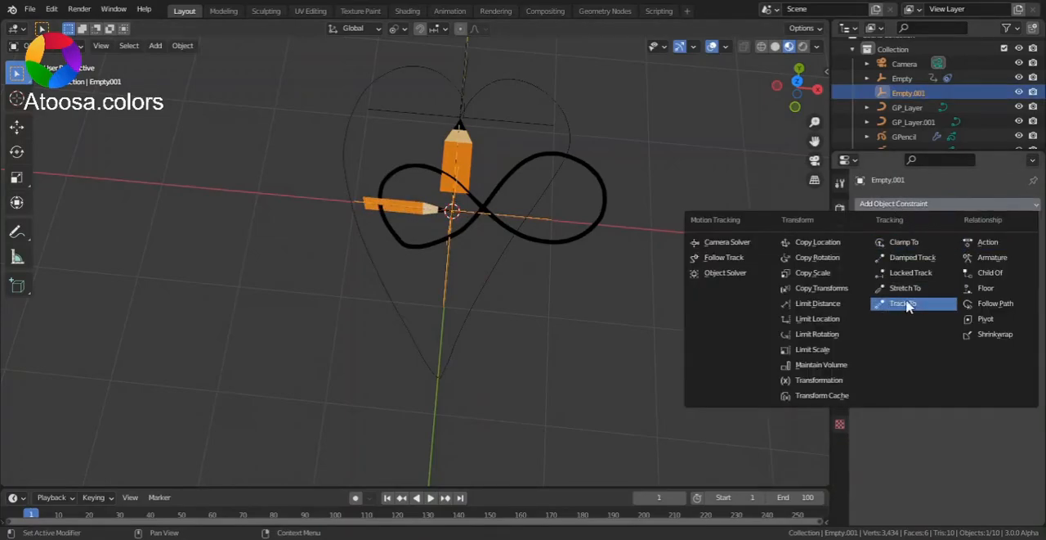
{"action": "left_click", "coordinate": [996, 304]}
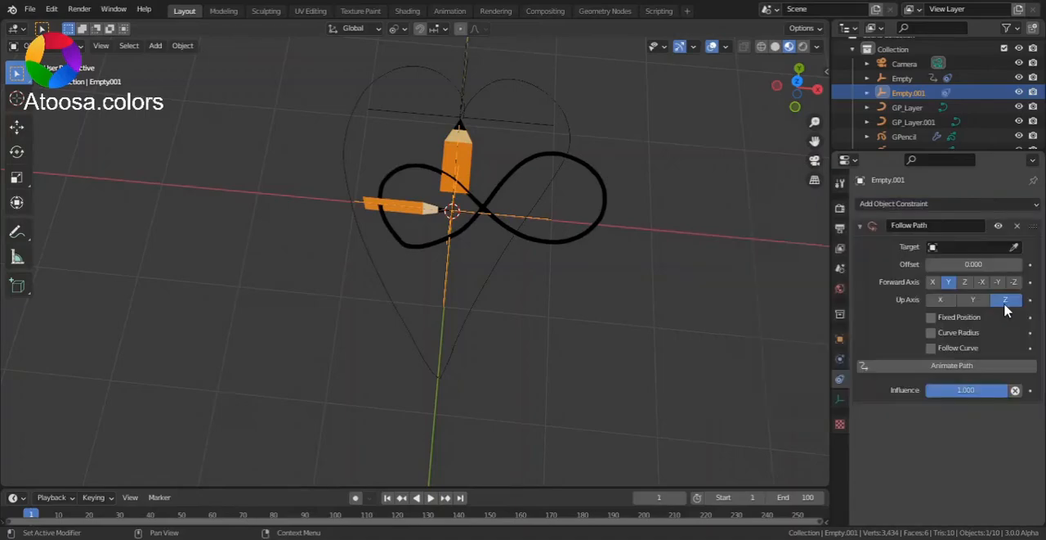
{"action": "left_click", "coordinate": [1016, 247]}
{"action": "left_click", "coordinate": [550, 98]}
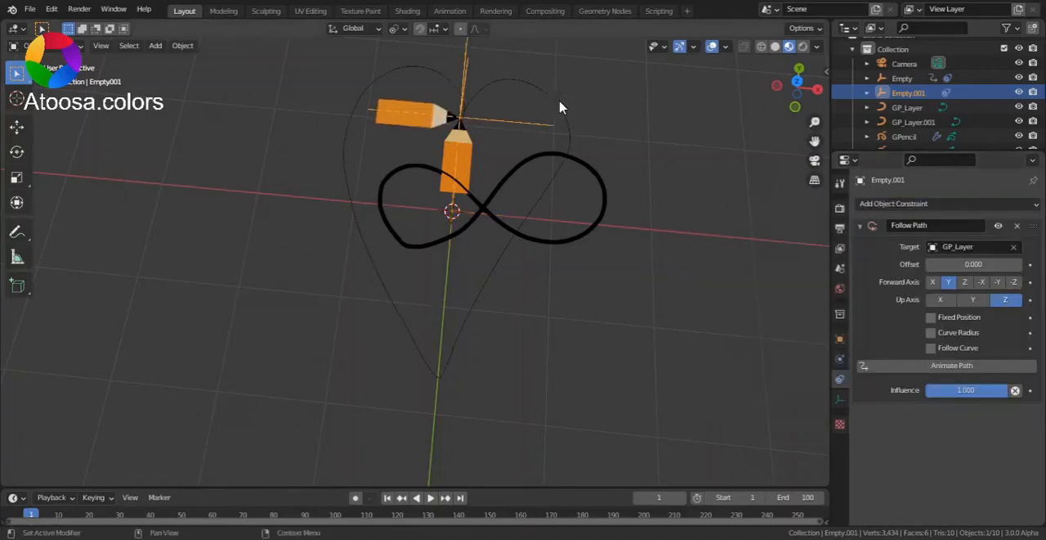
{"action": "left_click", "coordinate": [1014, 247]}
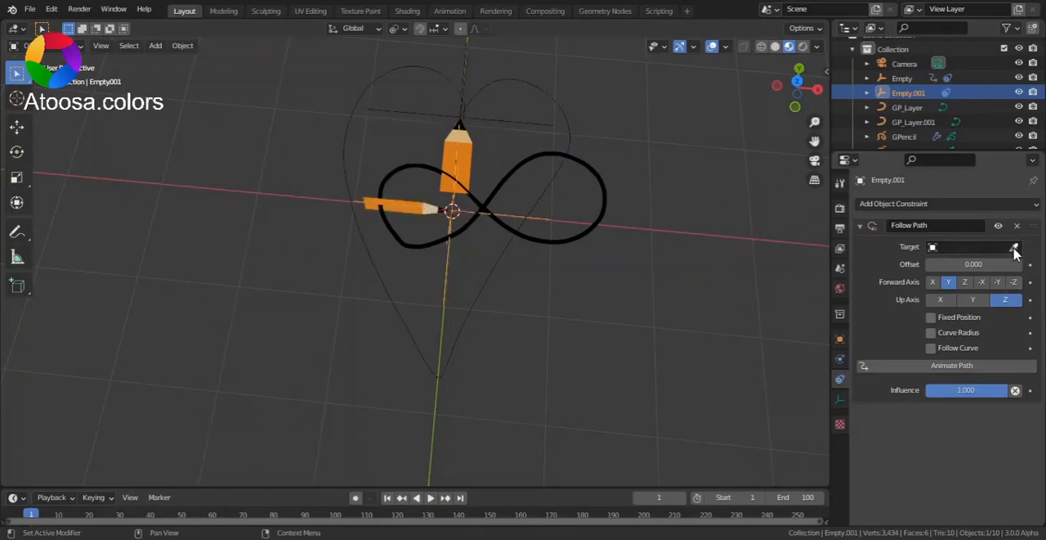
{"action": "left_click", "coordinate": [1015, 248]}
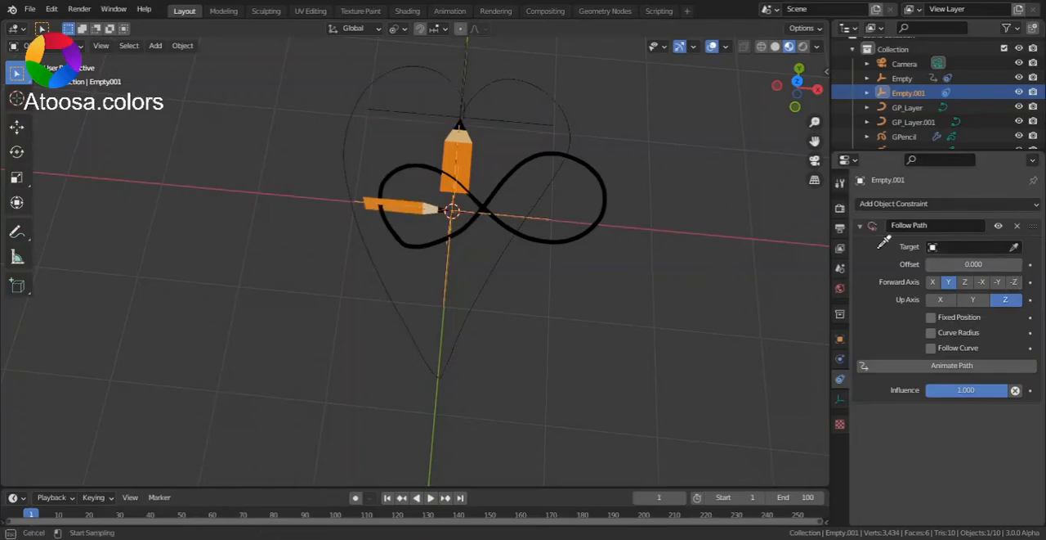
{"action": "left_click", "coordinate": [597, 222]}
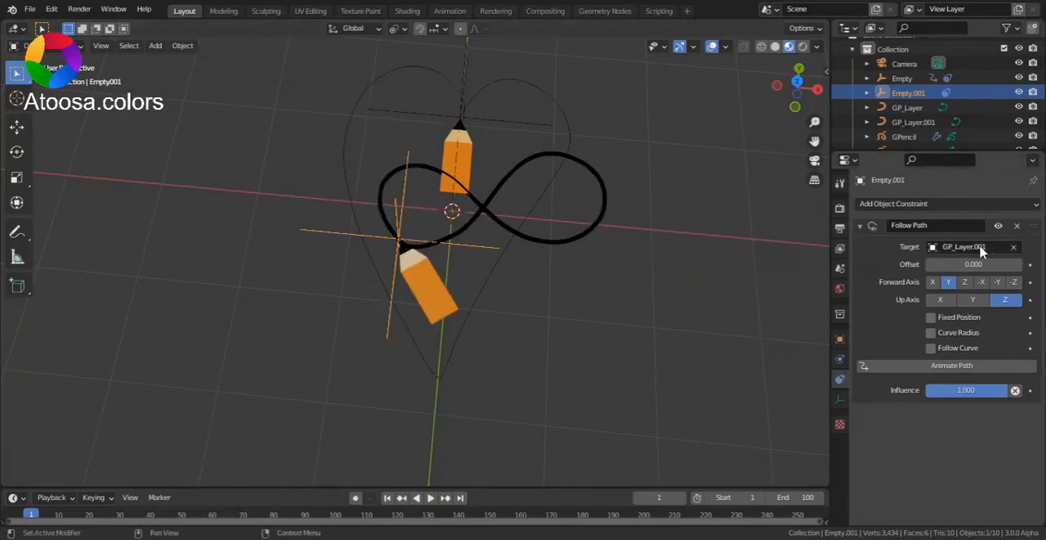
Animate the empty's path in top view, preview the pencil's motion and return to frame 1.
{"action": "left_click", "coordinate": [798, 81]}
{"action": "scroll", "coordinate": [480, 428], "scroll_direction": "up", "scroll_amount": 1}
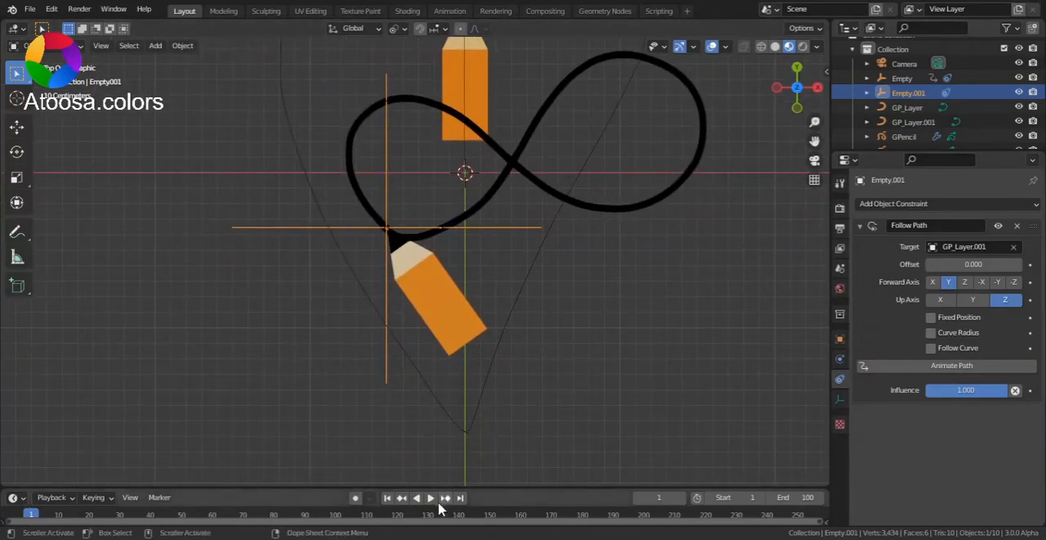
{"action": "left_click", "coordinate": [927, 367]}
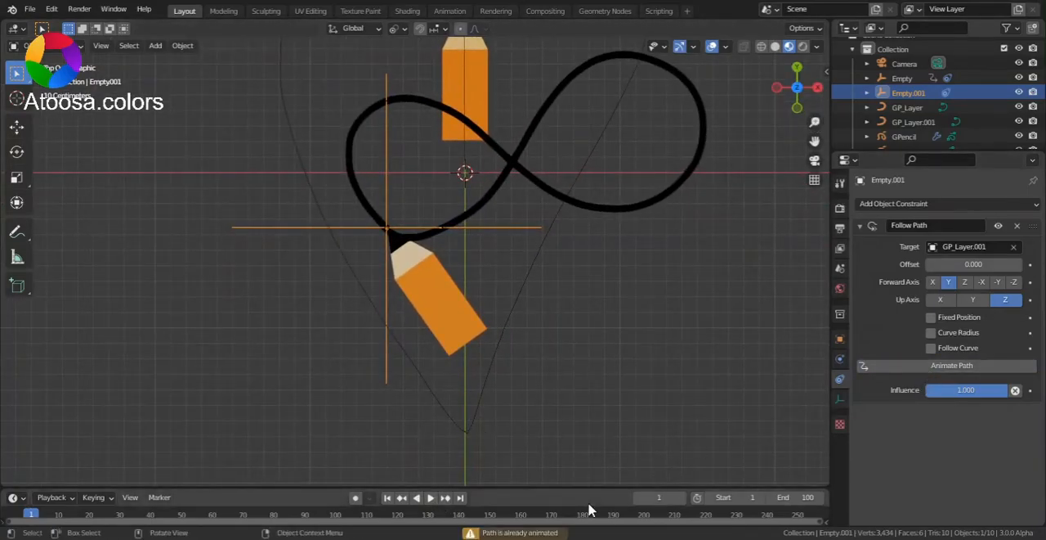
{"action": "left_click", "coordinate": [431, 497]}
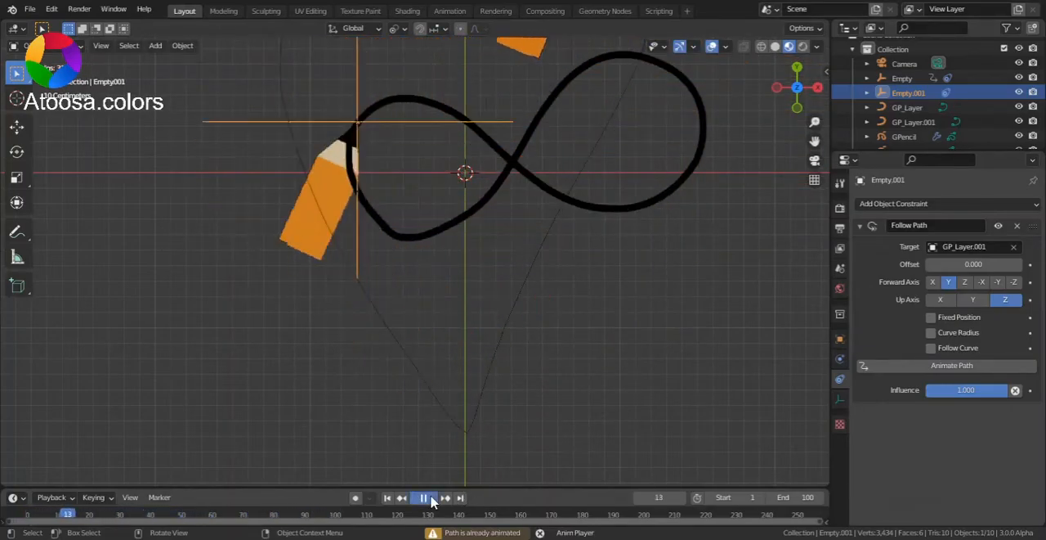
{"action": "left_click", "coordinate": [430, 497]}
{"action": "left_click", "coordinate": [387, 498]}
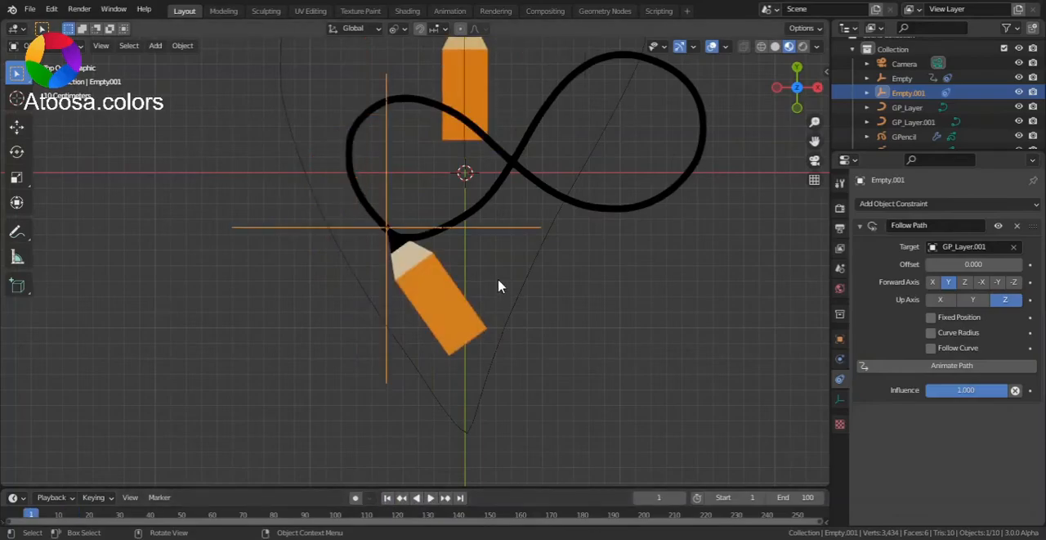
Add a Build modifier to the infinity-shaped Grease Pencil stroke GPencil.001.
{"action": "left_click", "coordinate": [478, 213]}
{"action": "left_click", "coordinate": [503, 197]}
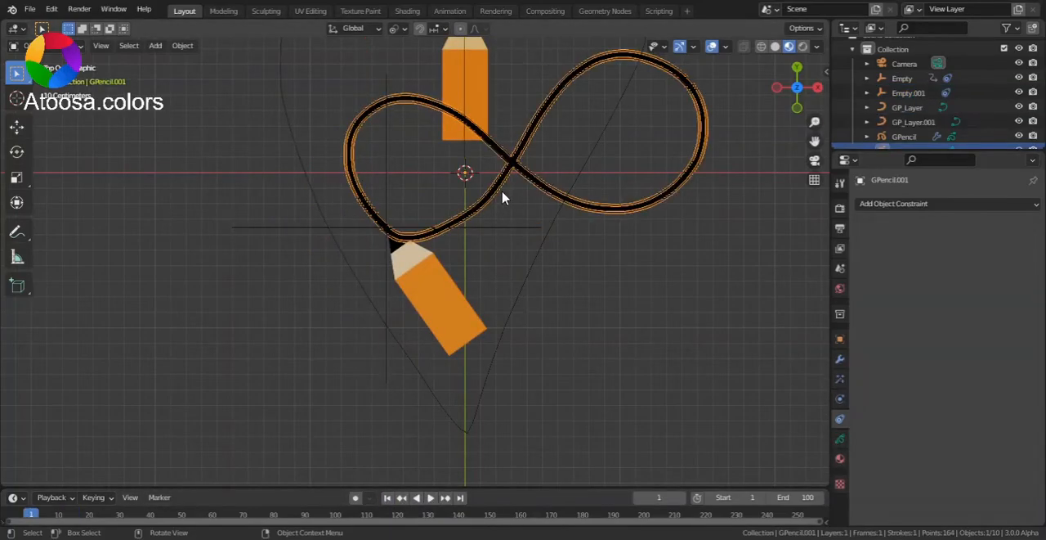
{"action": "left_click", "coordinate": [840, 360]}
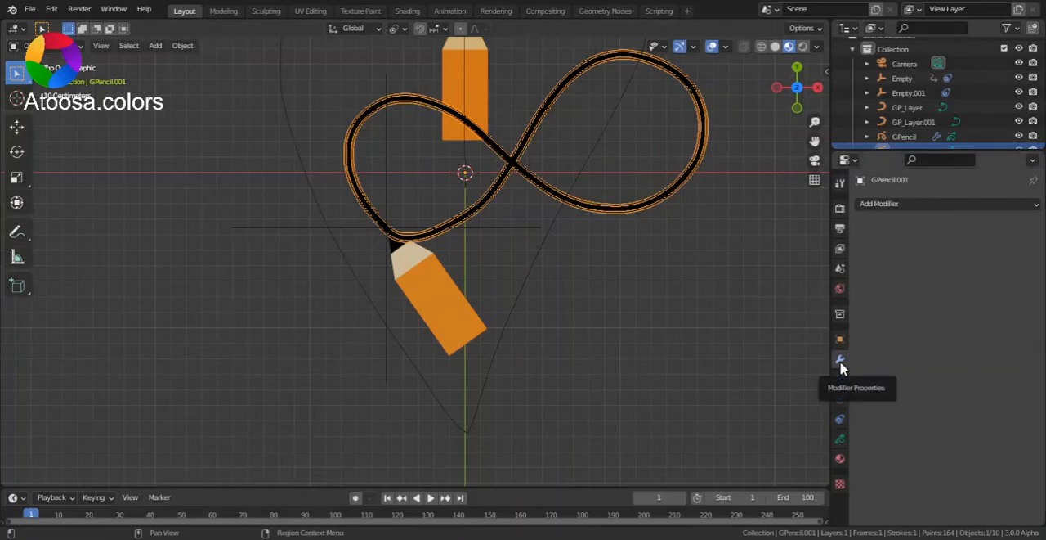
{"action": "left_click", "coordinate": [900, 206]}
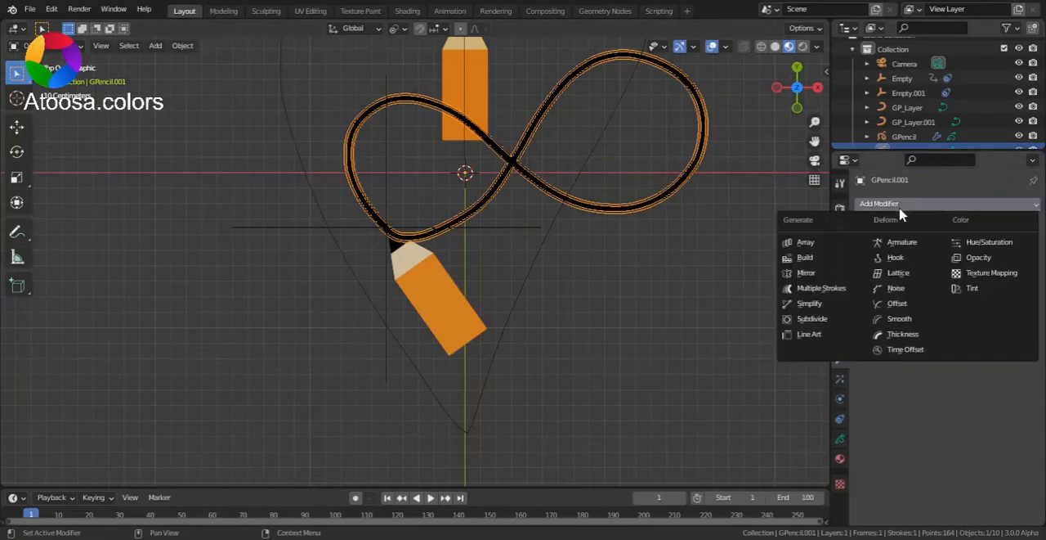
{"action": "left_click", "coordinate": [852, 262]}
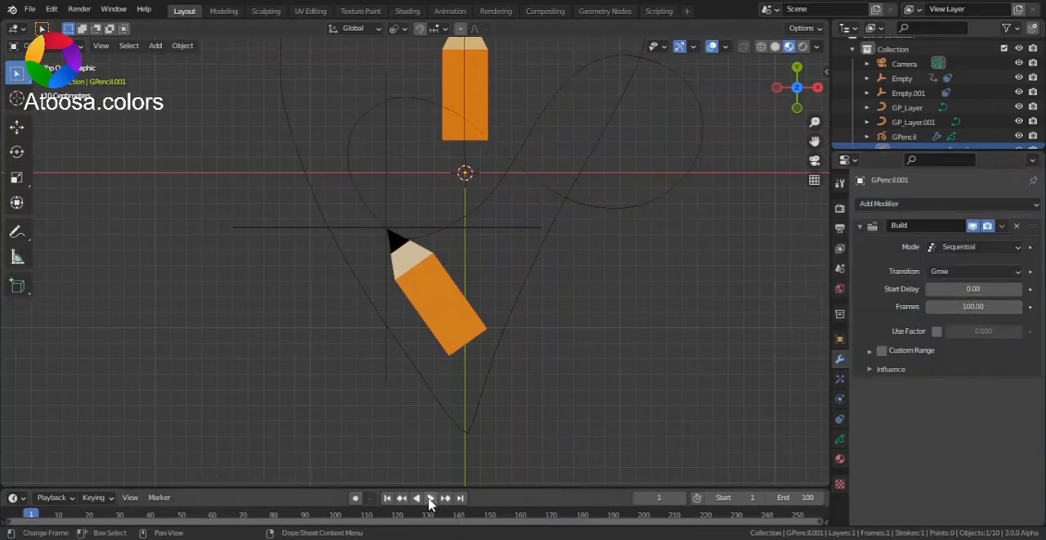
{"action": "left_click", "coordinate": [615, 213]}
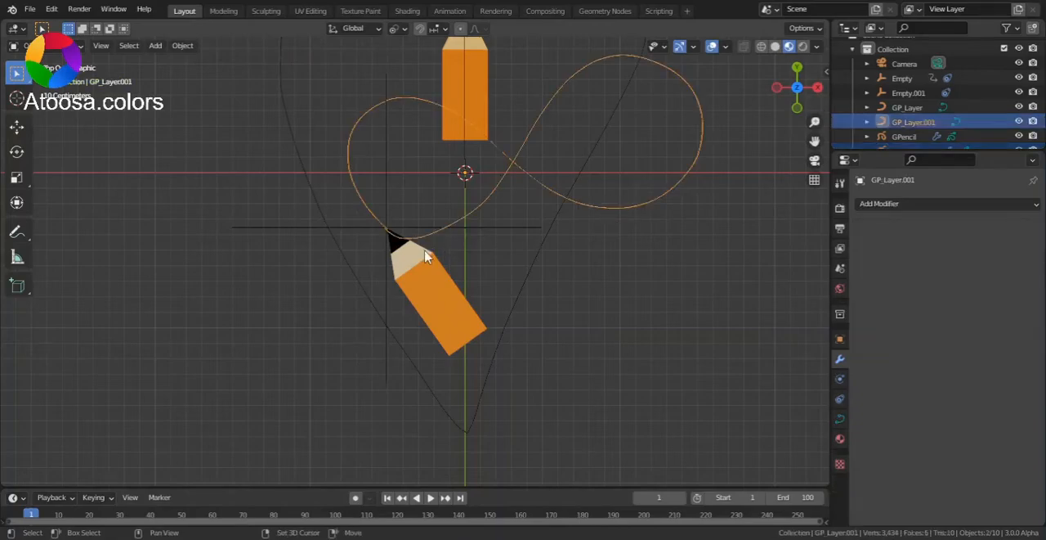
{"action": "left_click", "coordinate": [445, 274], "text": "shift"}
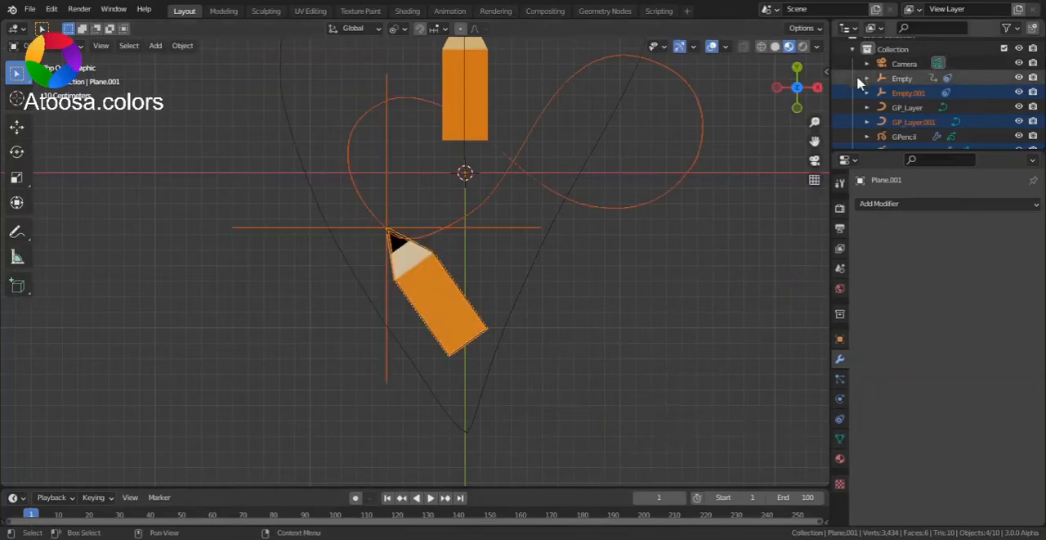
{"action": "scroll", "coordinate": [642, 340], "scroll_direction": "down", "scroll_amount": 4}
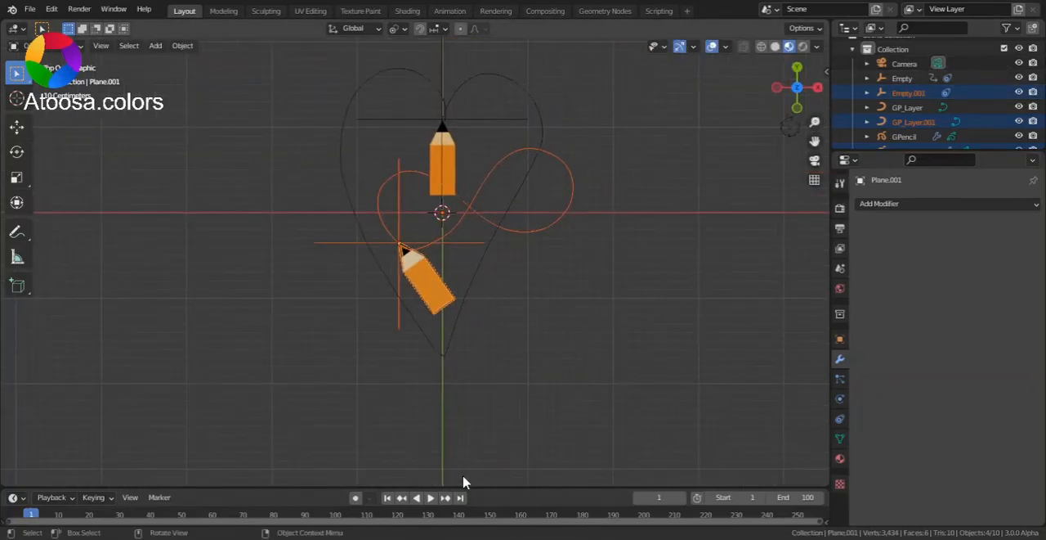
{"action": "left_click", "coordinate": [497, 373]}
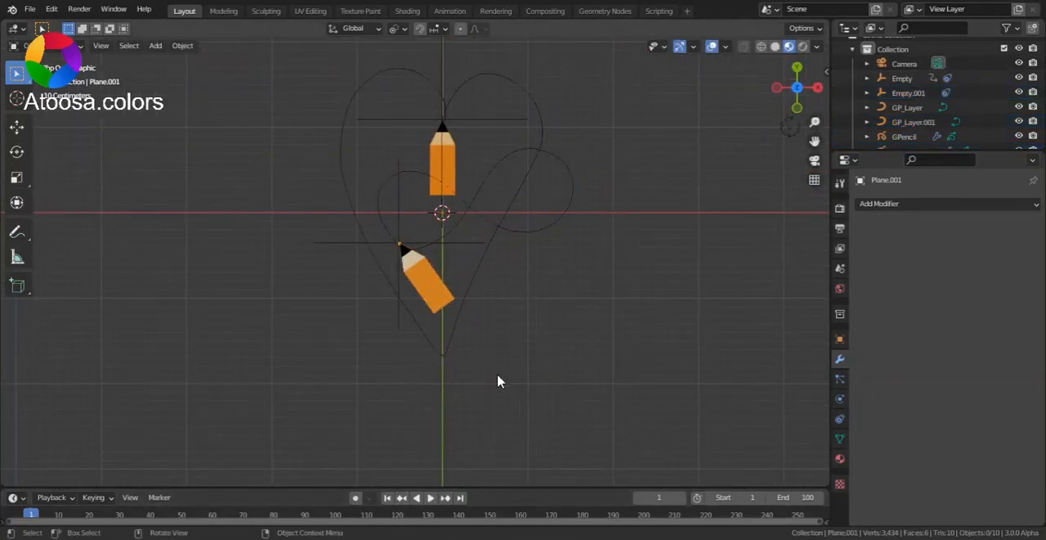
Play both drawing animations briefly and hide the heart's curve, empty, pencil and Grease Pencil stroke.
{"action": "left_click", "coordinate": [431, 498]}
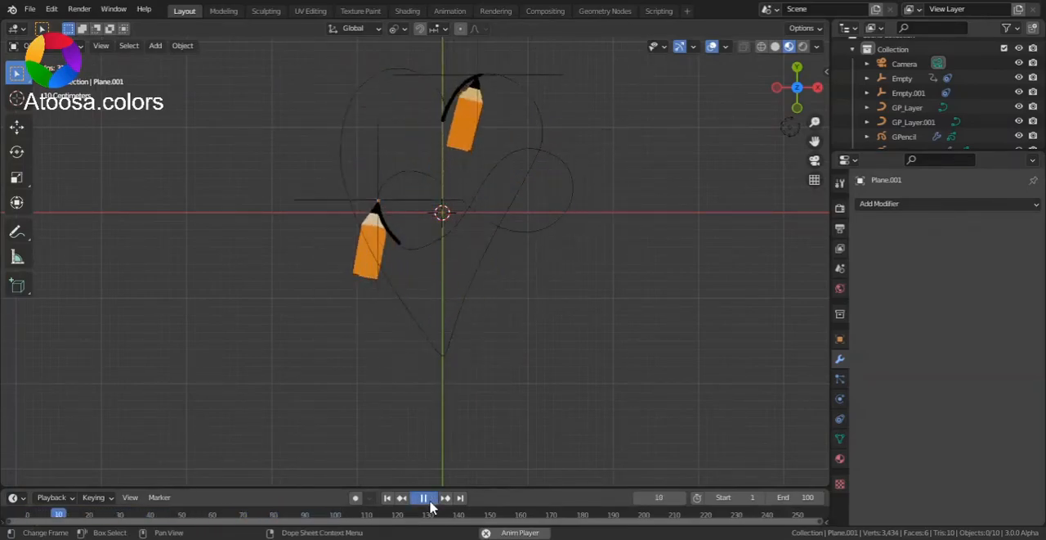
{"action": "left_click", "coordinate": [430, 504]}
{"action": "left_click", "coordinate": [470, 262]}
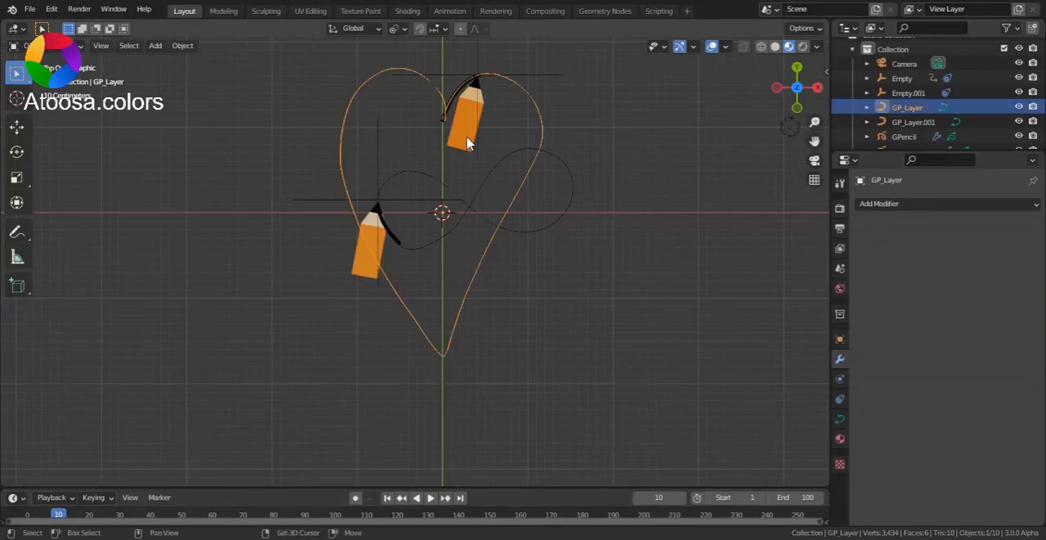
{"action": "left_click", "coordinate": [474, 94], "text": "shift"}
{"action": "left_click", "coordinate": [487, 77], "text": "shift"}
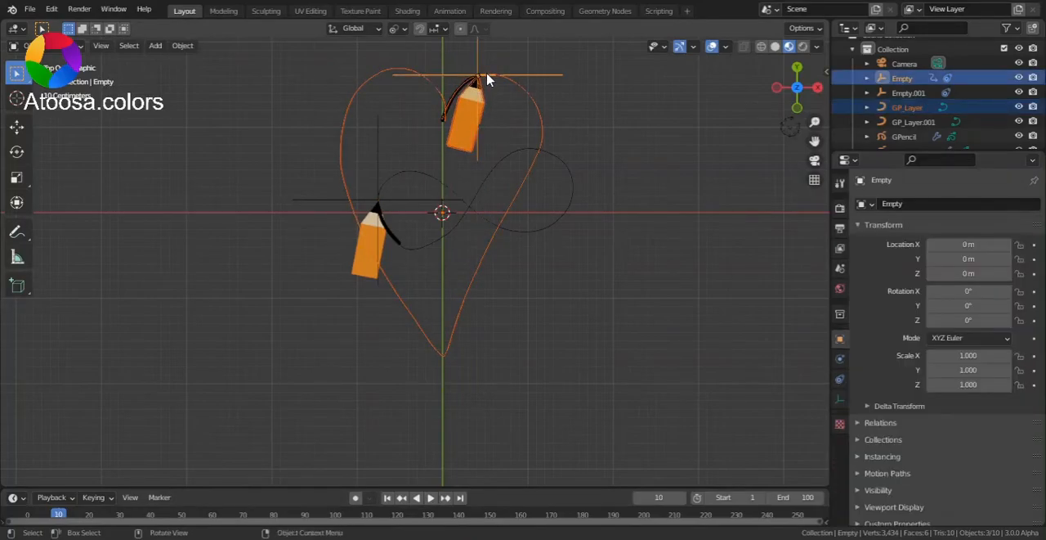
{"action": "key", "text": "Delete"}
{"action": "left_click", "coordinate": [459, 92]}
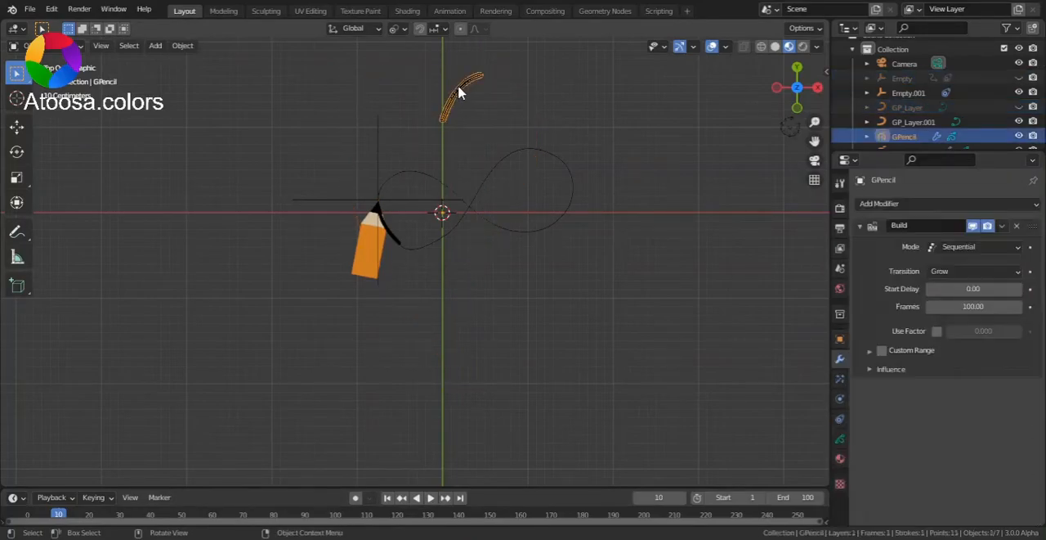
{"action": "key", "text": "Delete"}
Play the infinity animation from frame 1 and scrub to frame 89 to check how the pencil and stroke overlap.
{"action": "left_click", "coordinate": [388, 497]}
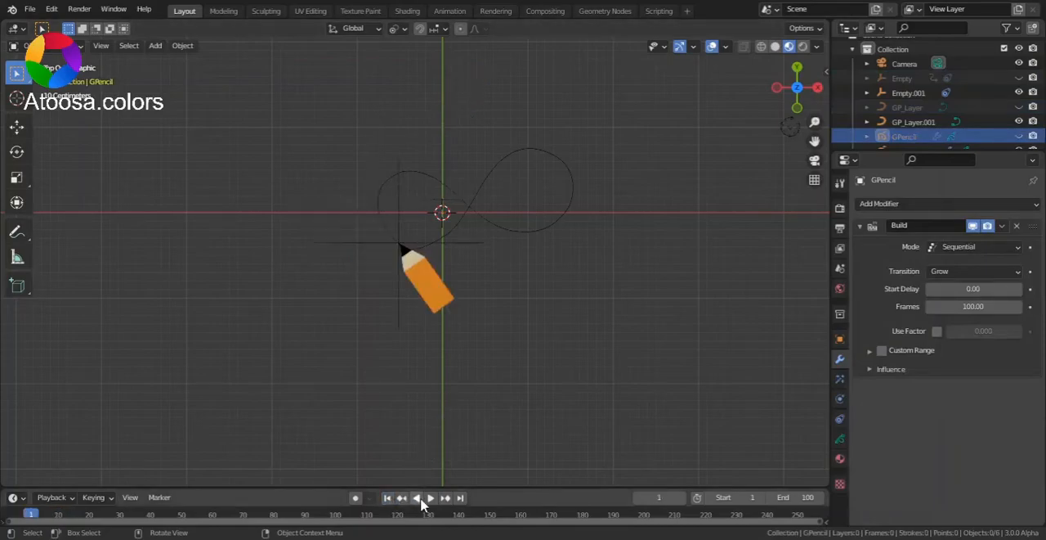
{"action": "left_click", "coordinate": [430, 497]}
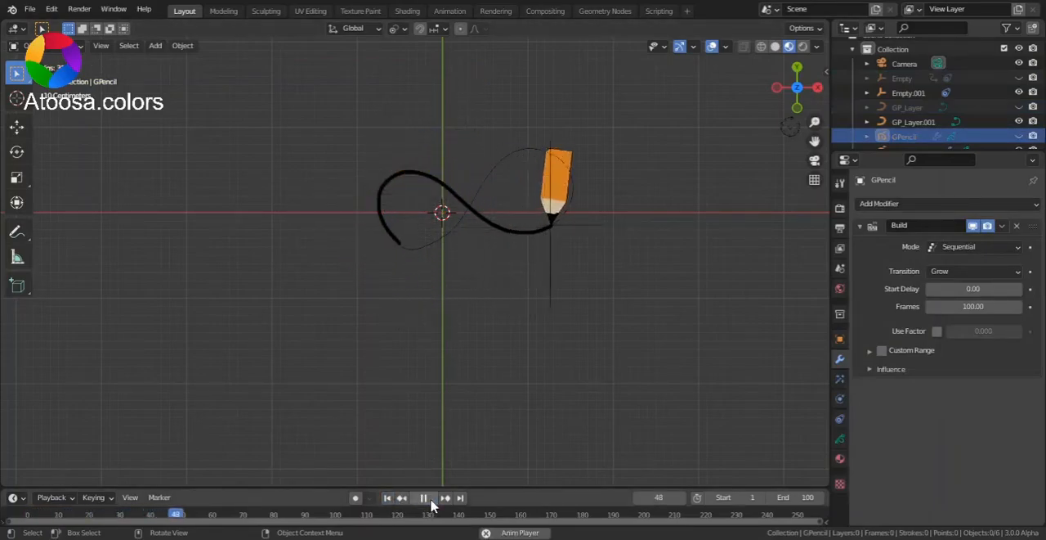
{"action": "left_click", "coordinate": [431, 497]}
{"action": "left_click_drag", "start_coordinate": [261, 512], "coordinate": [302, 514]}
Move the infinity stroke GPencil.001 down slightly along the global Z axis so it lies behind the pencil.
{"action": "left_click_drag", "start_coordinate": [816, 123], "coordinate": [697, 324]}
{"action": "left_click_drag", "start_coordinate": [817, 121], "coordinate": [479, 318]}
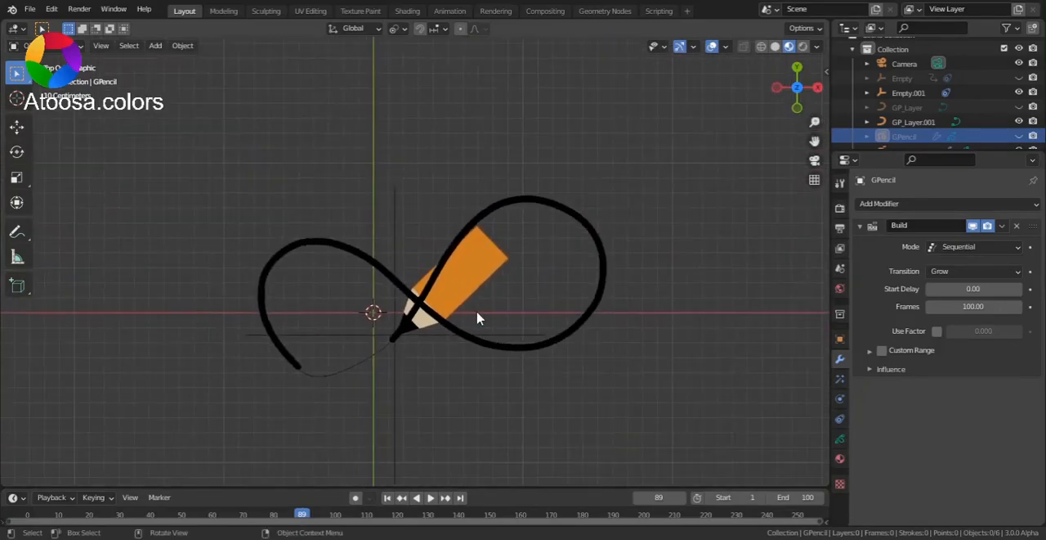
{"action": "mouse_move", "coordinate": [786, 111]}
{"action": "left_mouse_down"}
{"action": "mouse_move", "coordinate": [786, 152]}
{"action": "mouse_move", "coordinate": [791, 107]}
{"action": "left_mouse_up"}
{"action": "left_click", "coordinate": [797, 73]}
{"action": "left_click", "coordinate": [555, 342]}
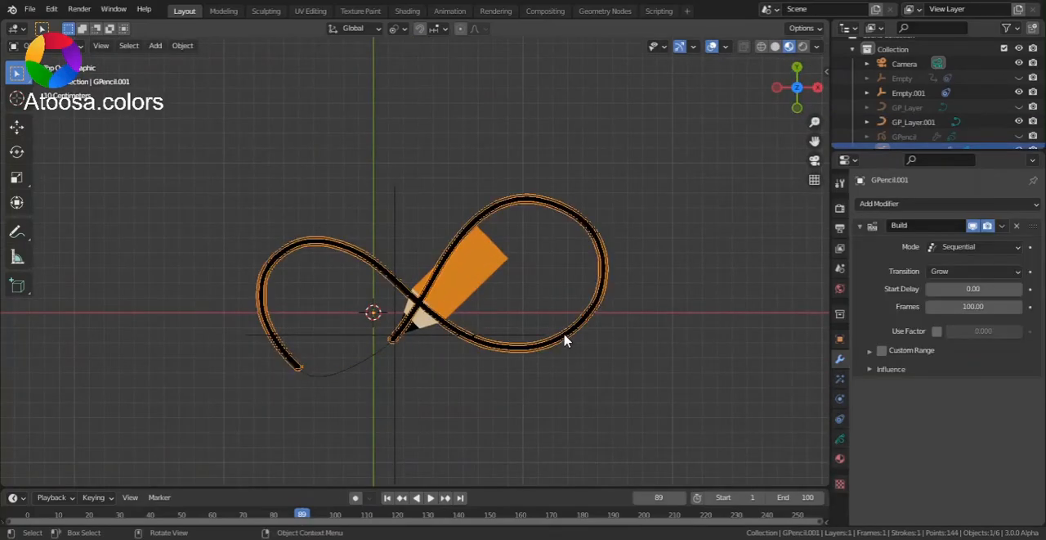
{"action": "key", "text": "g"}
{"action": "key", "text": "z"}
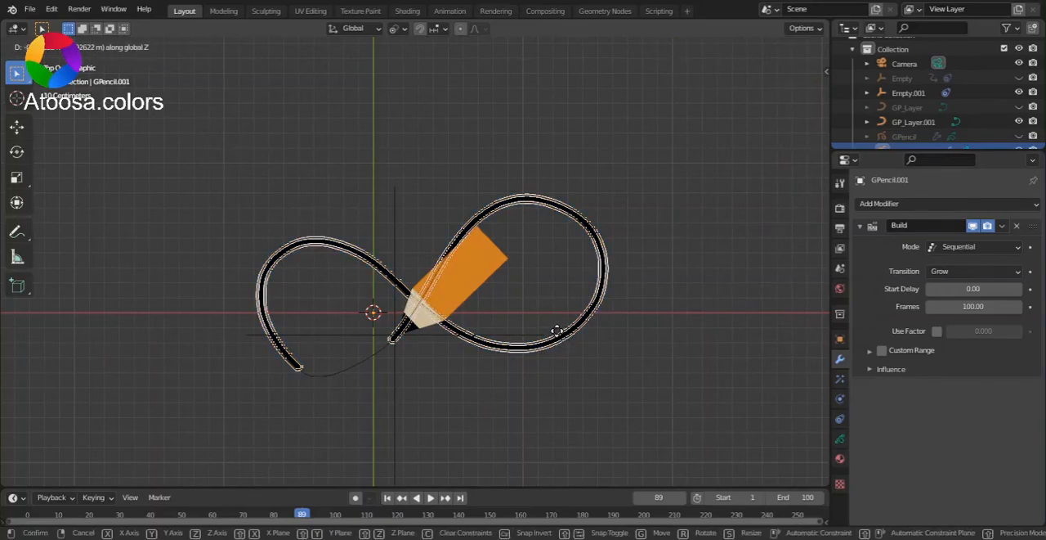
{"action": "left_click", "coordinate": [559, 336]}
Play the drawing animation from frame 1 with the viewport overlays turned off.
{"action": "left_click", "coordinate": [389, 497]}
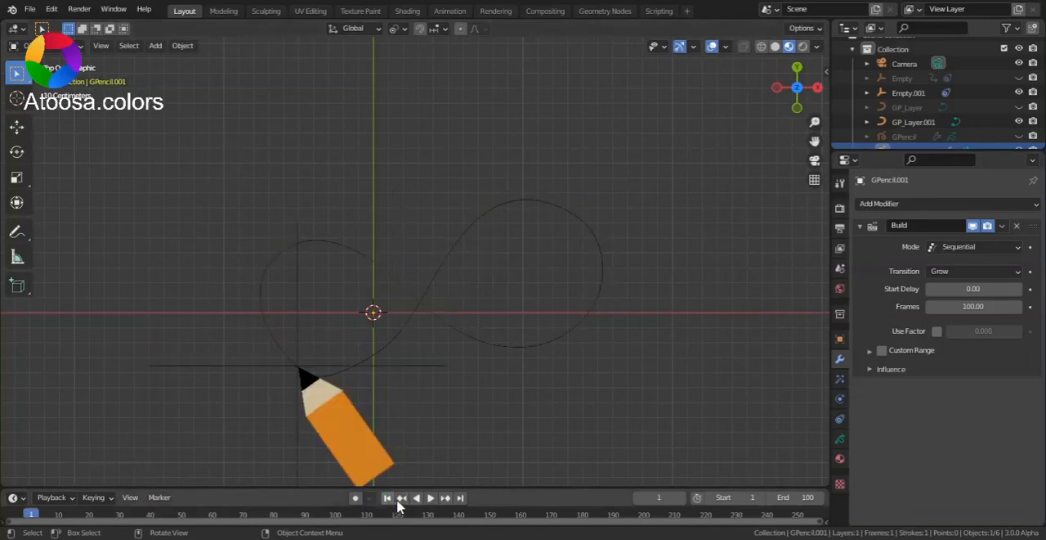
{"action": "left_click", "coordinate": [431, 497]}
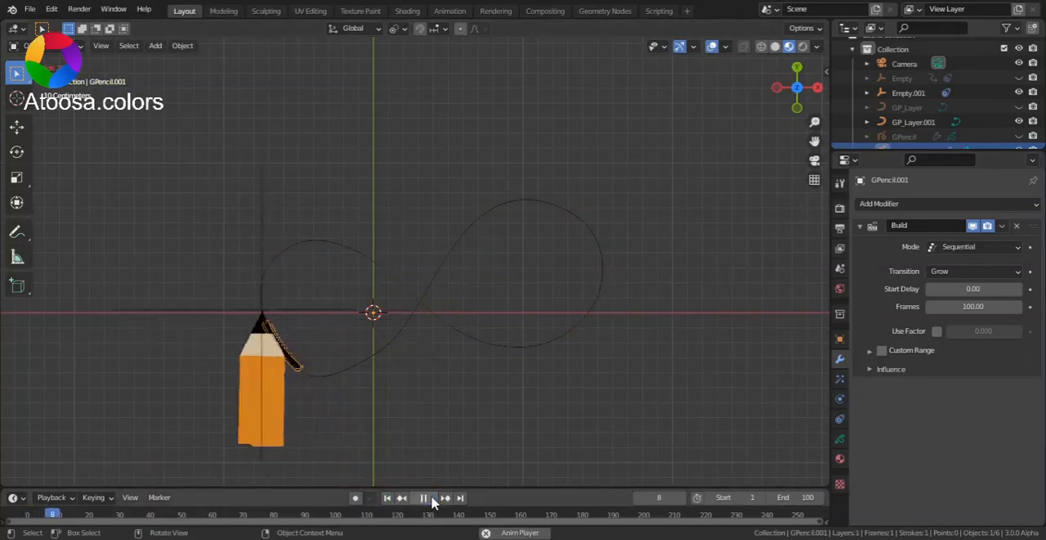
{"action": "left_click", "coordinate": [711, 46]}
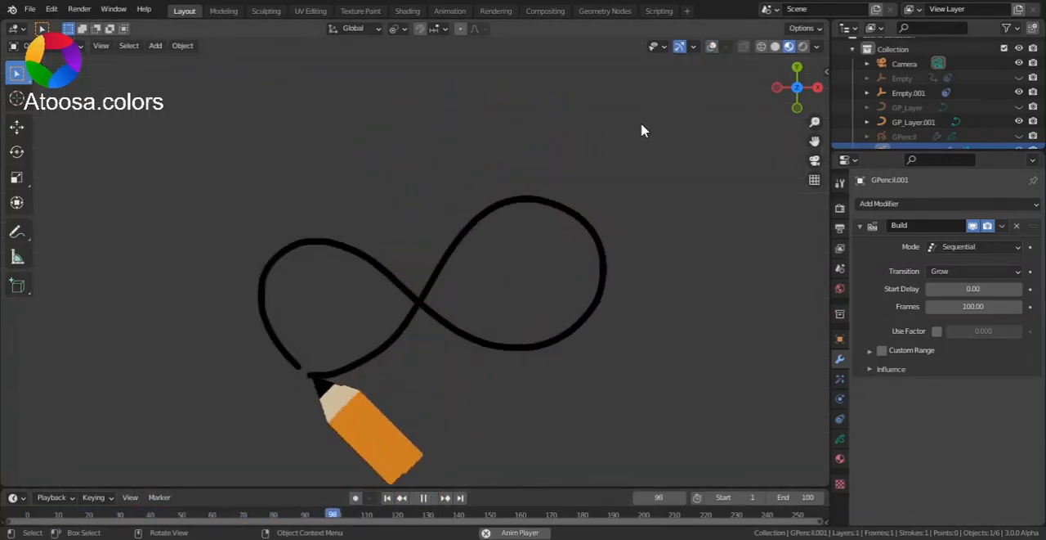